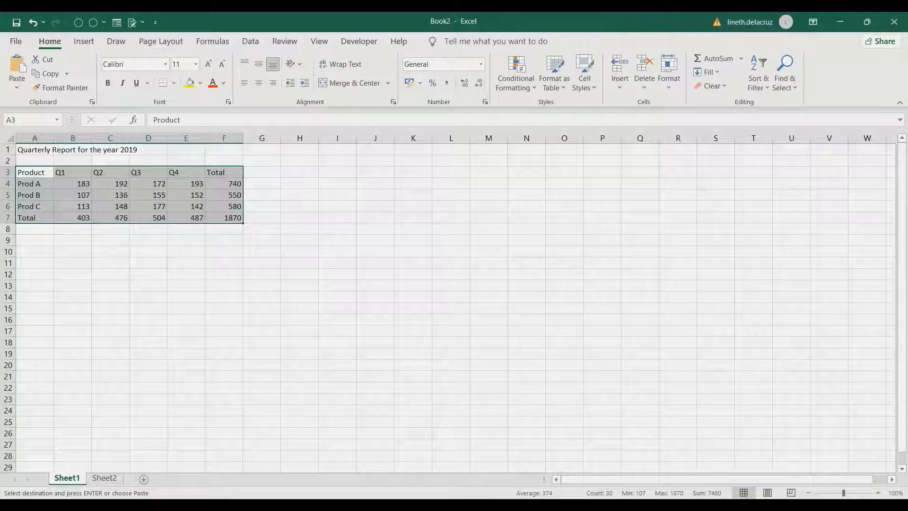
Step: Load the range A3:F7 into the Power Query Editor as a table with headers
drag(35, 172, 227, 218)
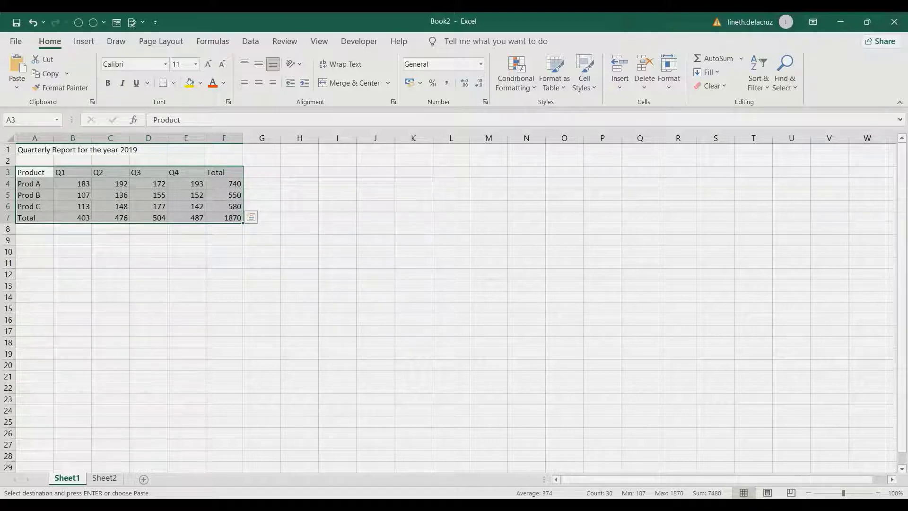
click(250, 41)
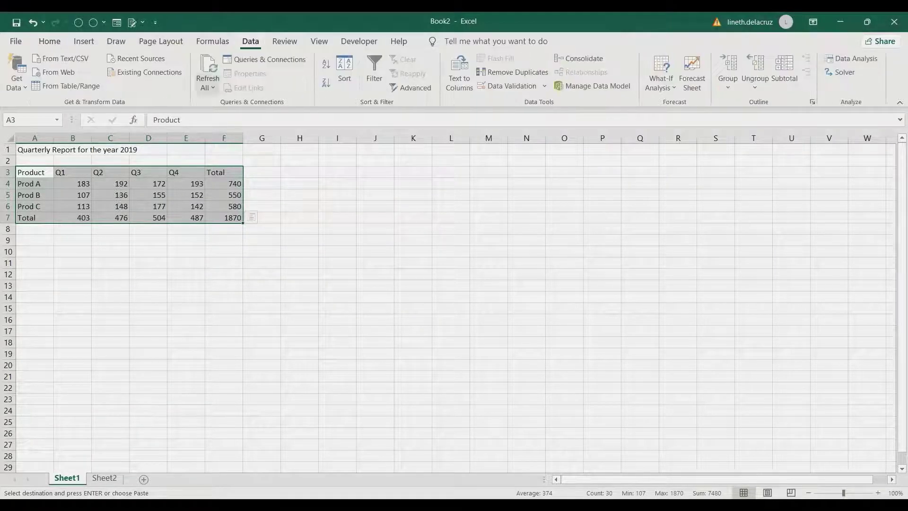
click(65, 86)
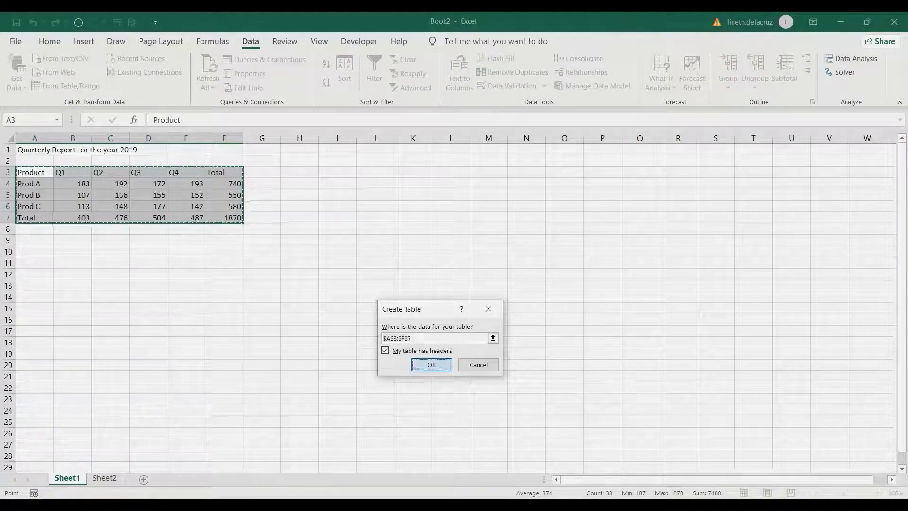
click(431, 364)
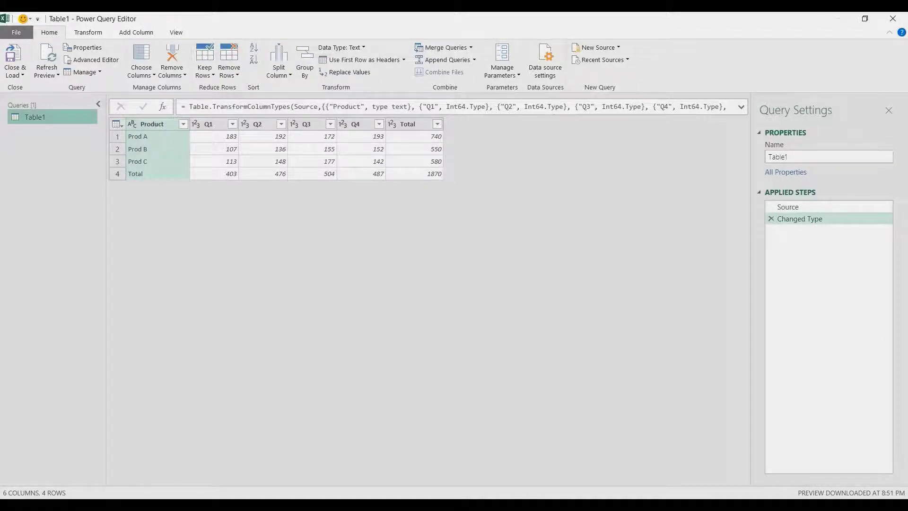
Step: Remove the Total column and filter the Total row out of the Product column
click(407, 124)
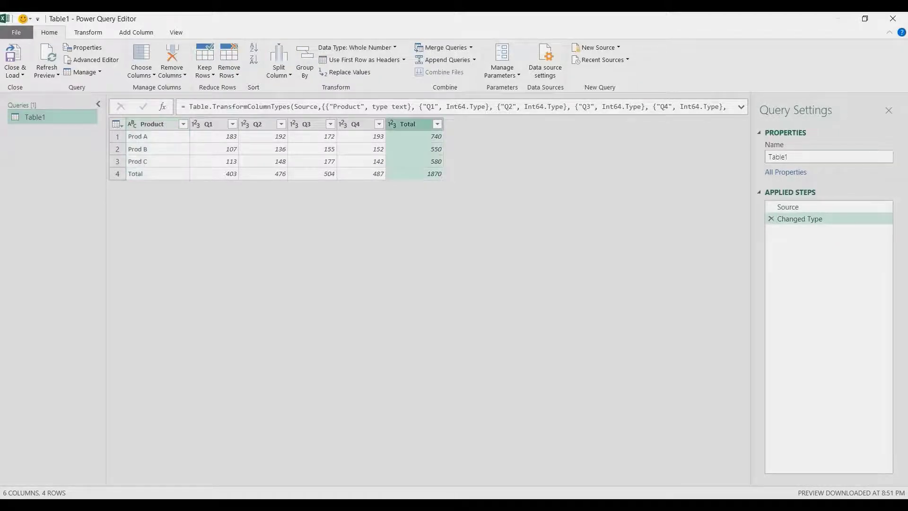
key(Delete)
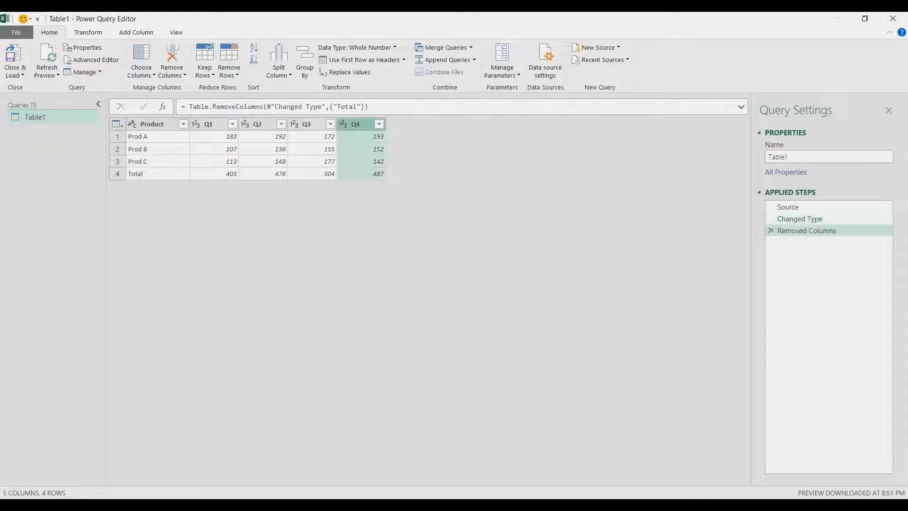
click(117, 173)
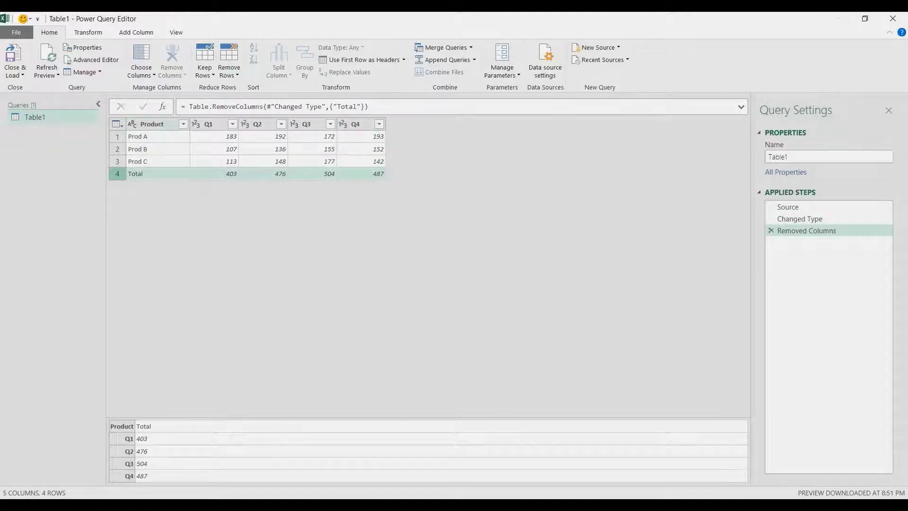
click(184, 124)
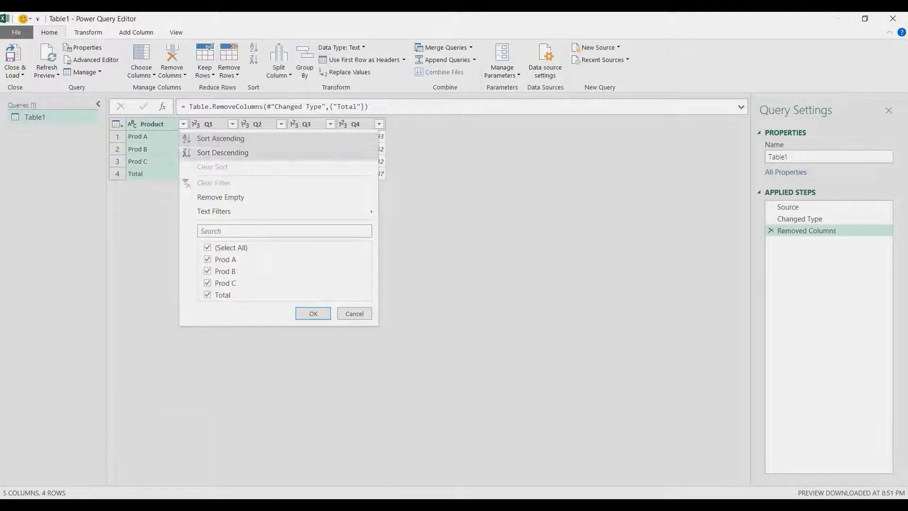
click(208, 295)
key(Return)
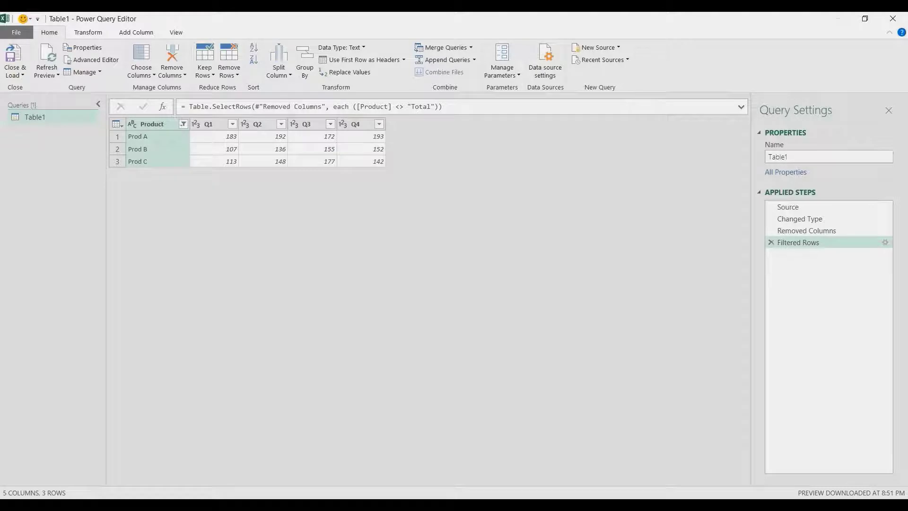
Step: Unpivot all columns other than Product
right_click(153, 124)
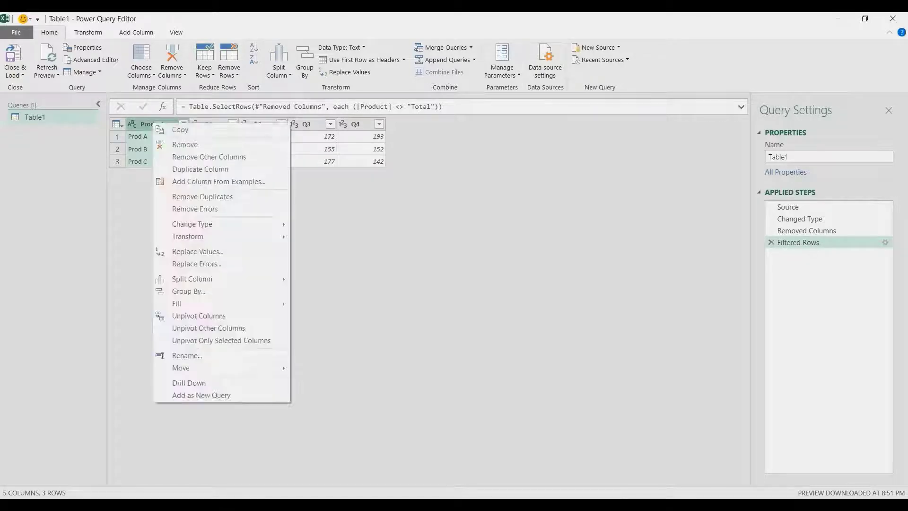
click(203, 329)
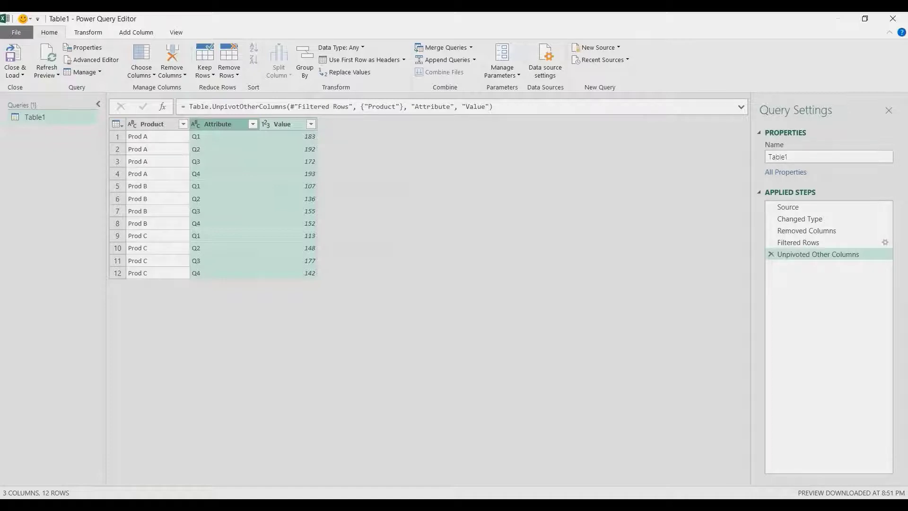
Step: Set up a Group By on the Product column with the new column named Ref Table
click(152, 124)
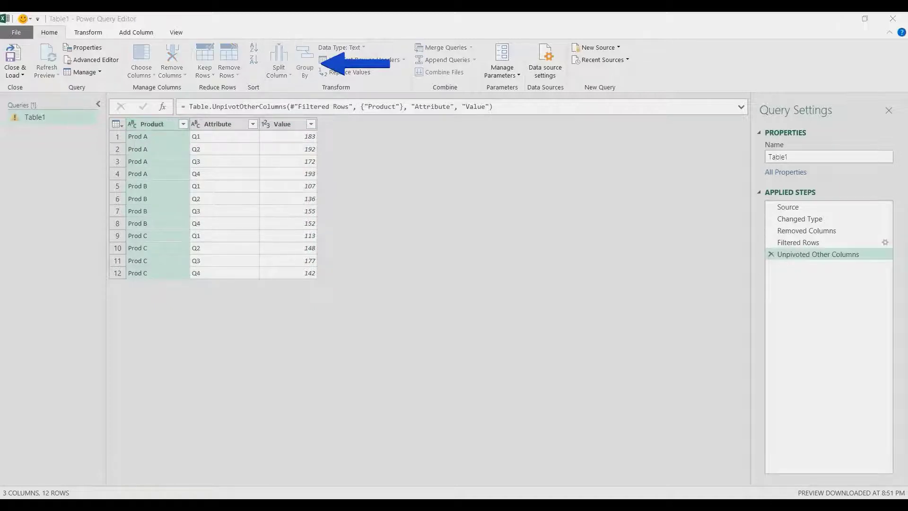
click(305, 66)
double_click(278, 285)
text(RefTa)
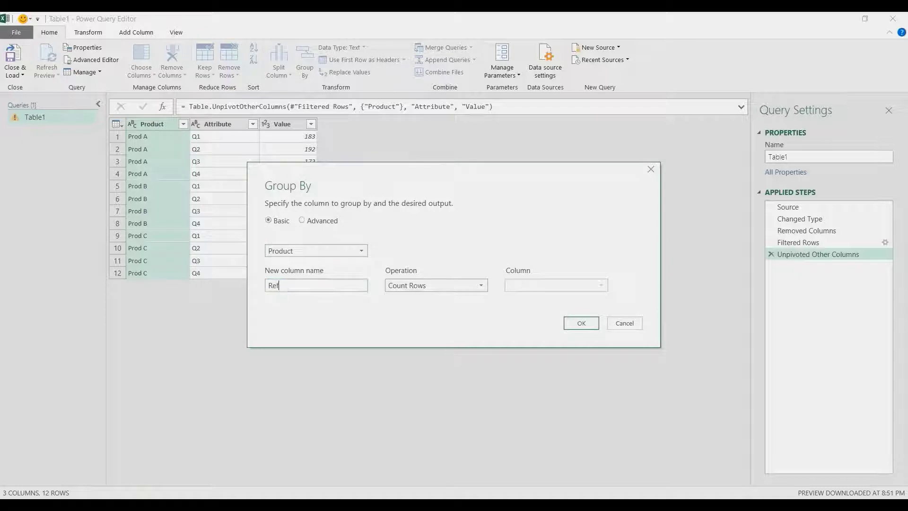
key(BackSpace)
key(BackSpace)
text(Table)
Step: Apply the grouping with the All Rows operation and preview the nested table of each product
key(Tab)
key(alt+Down)
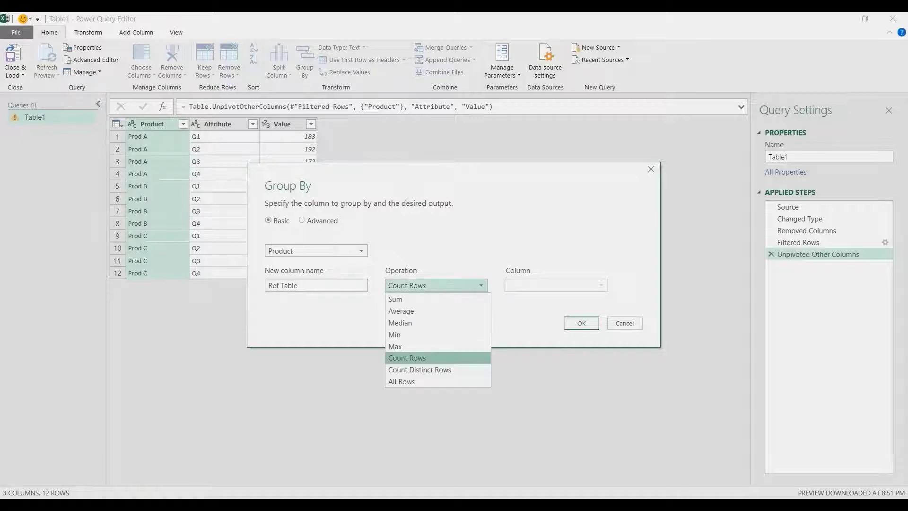
key(Down)
key(Down)
key(Return)
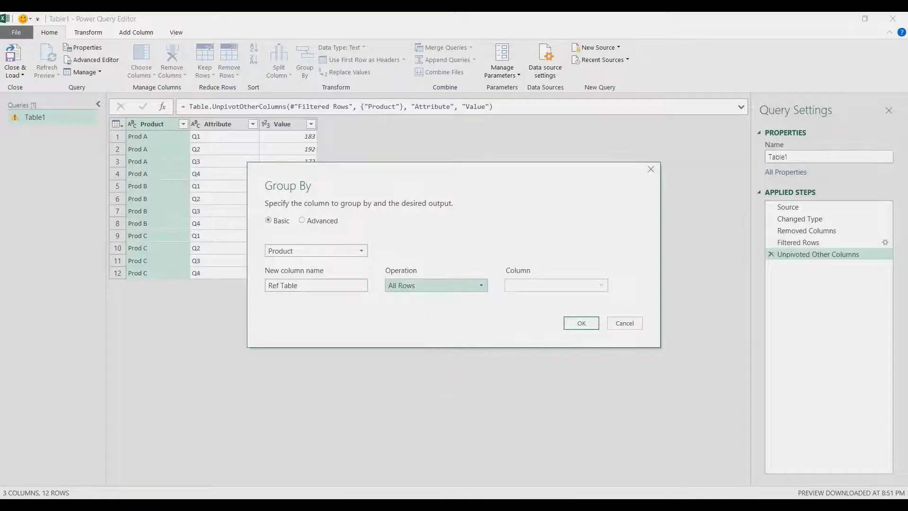
key(Tab)
key(Return)
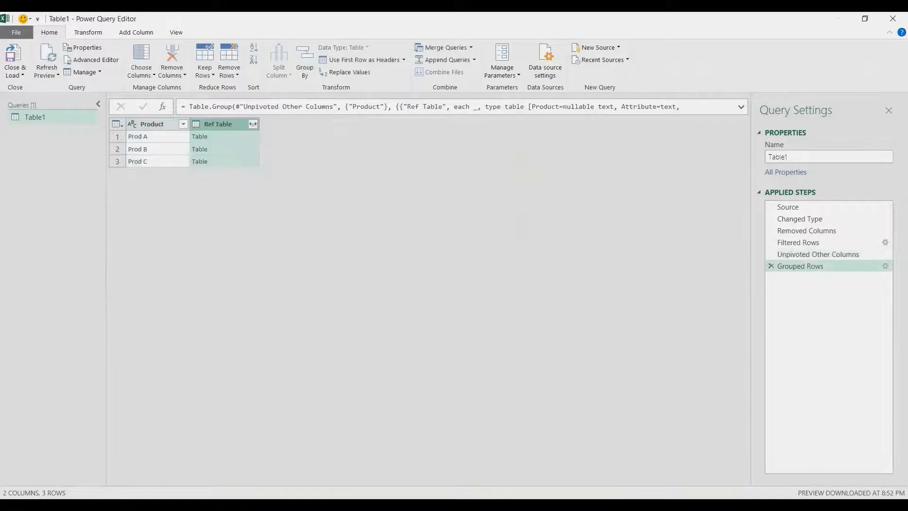
click(230, 136)
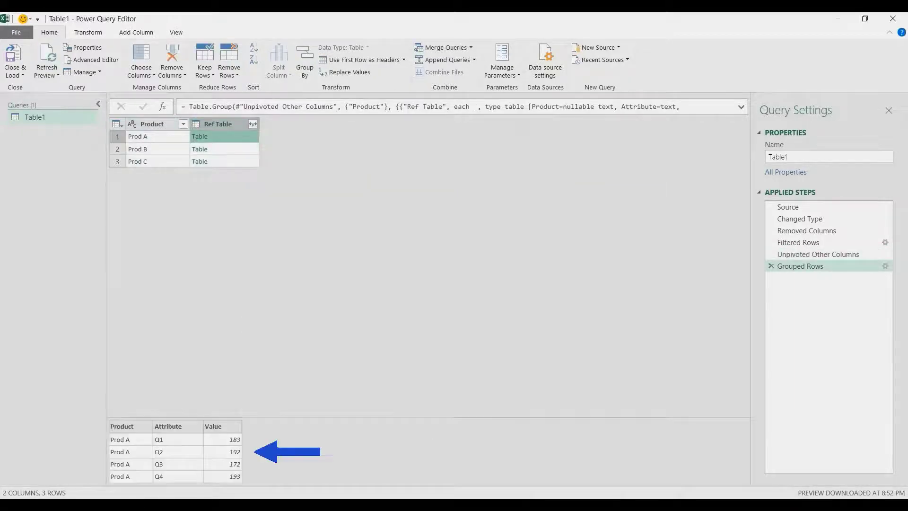
click(225, 149)
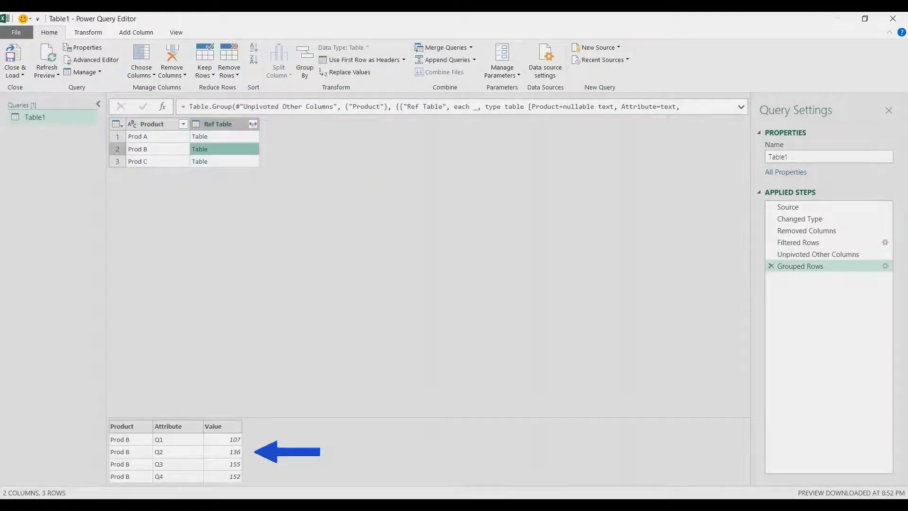
click(225, 161)
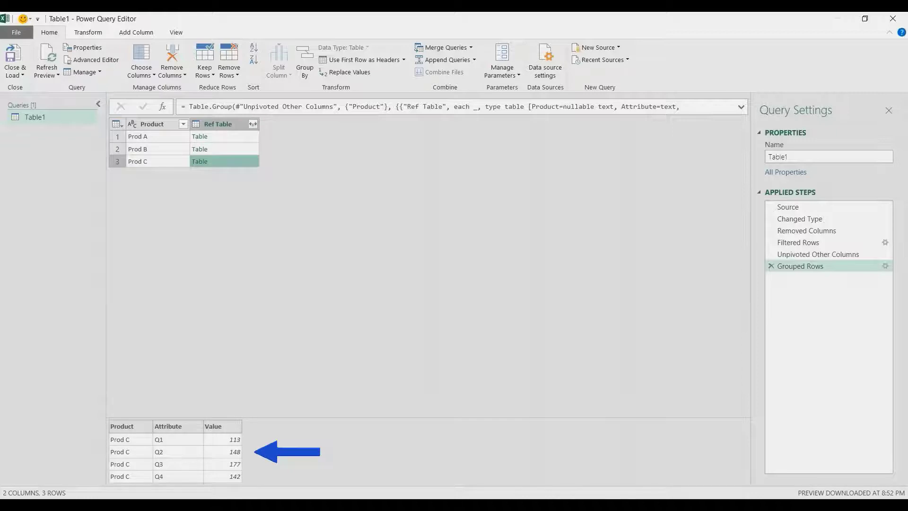
Step: Add a custom column named Total Sales with the formula =List.Sum([Ref Table][Value])
click(136, 32)
click(54, 60)
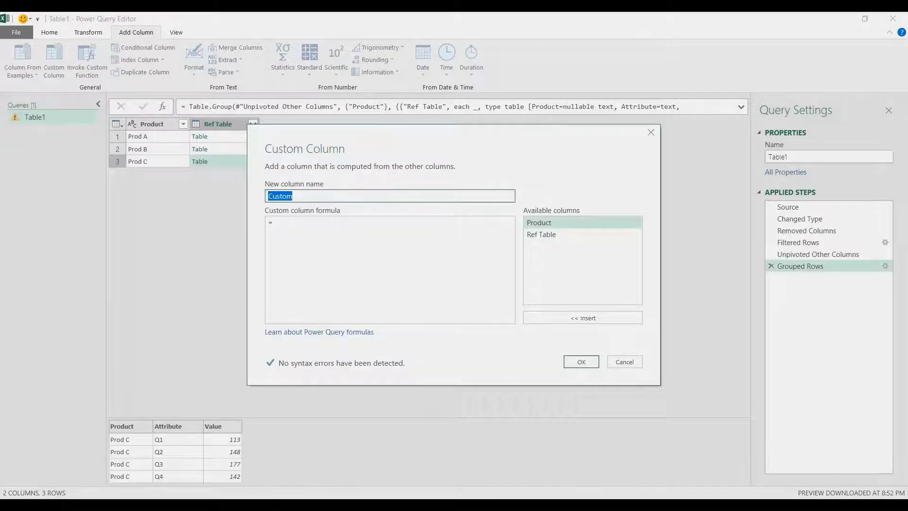
text(Total Sales)
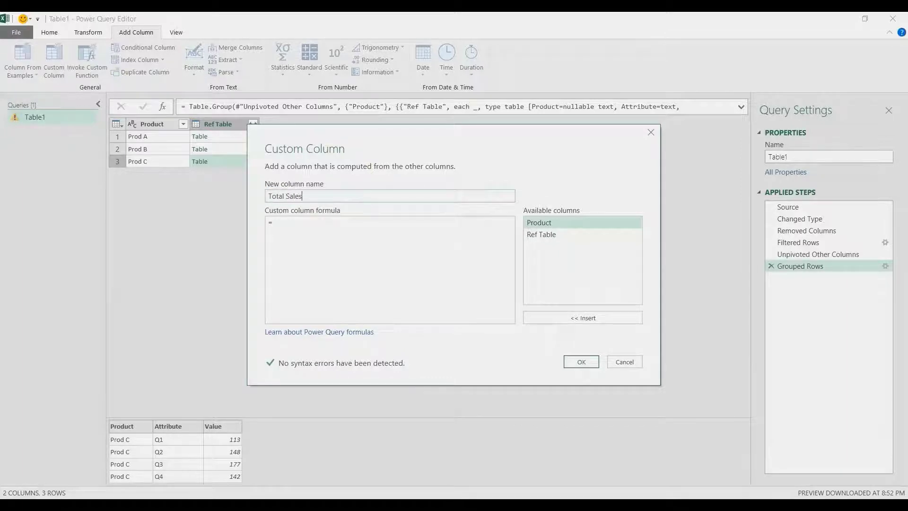
key(Tab)
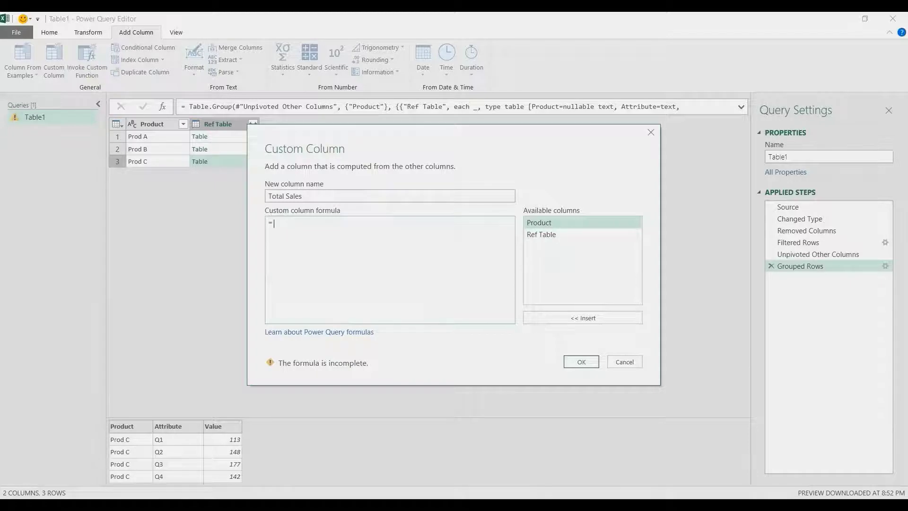
text(List.Sum)
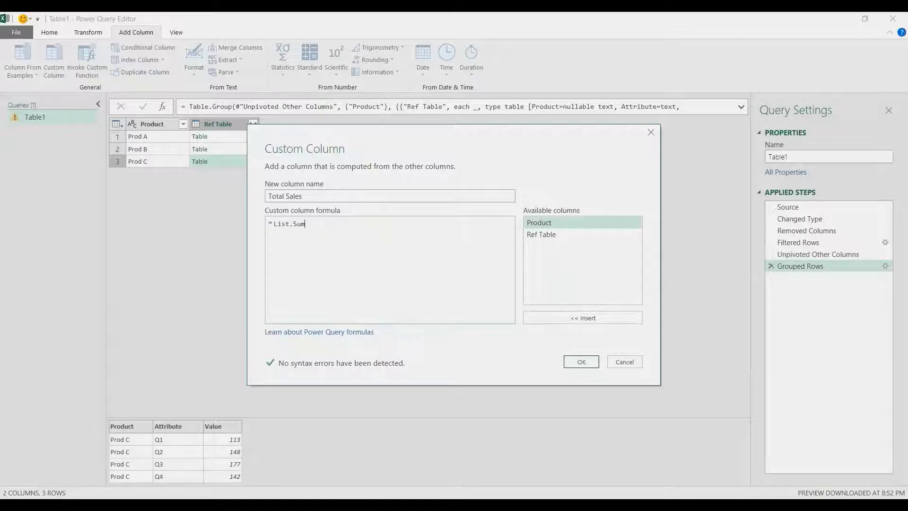
text(()
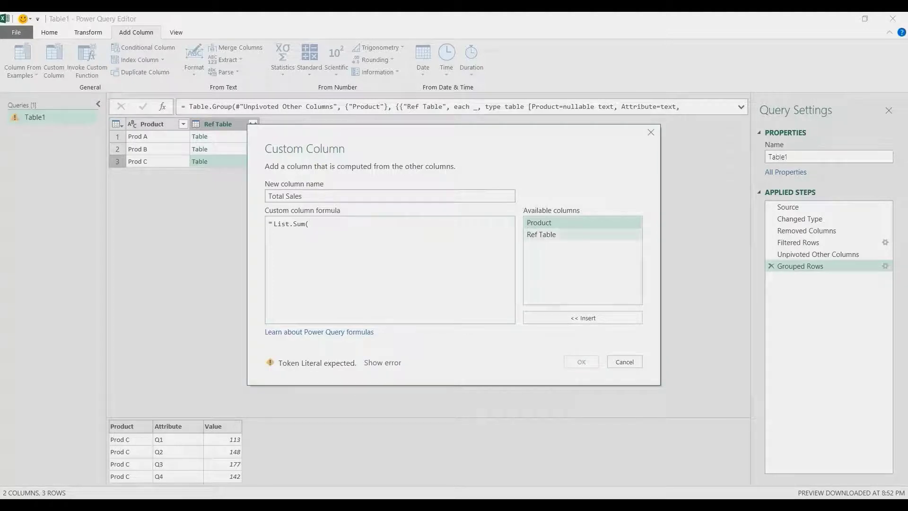
double_click(542, 234)
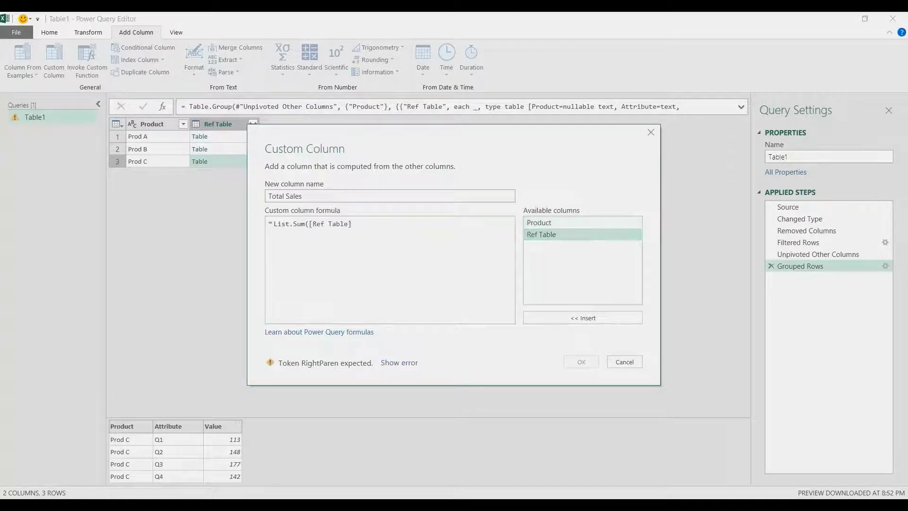
text([Value])
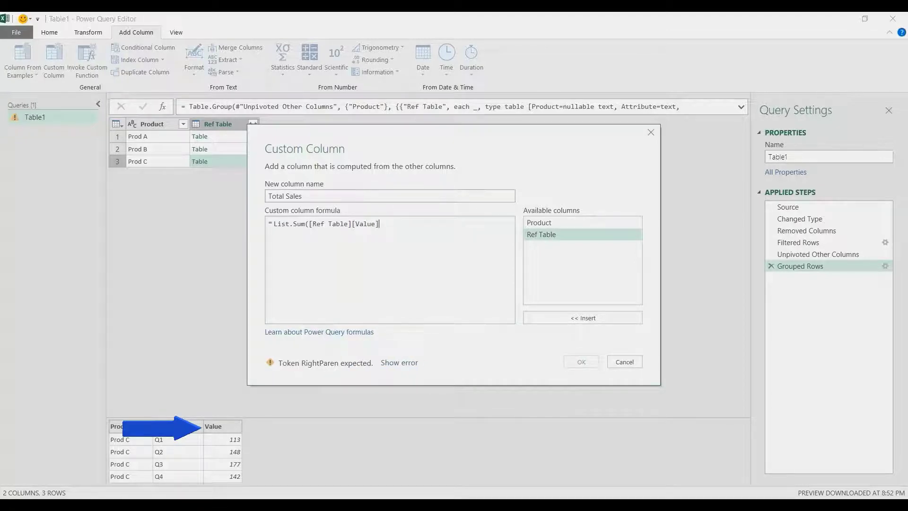
text())
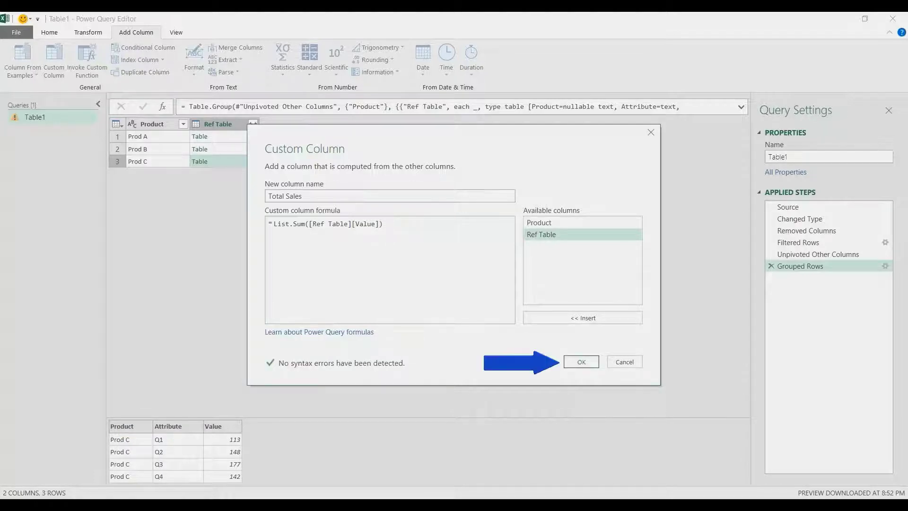
key(Return)
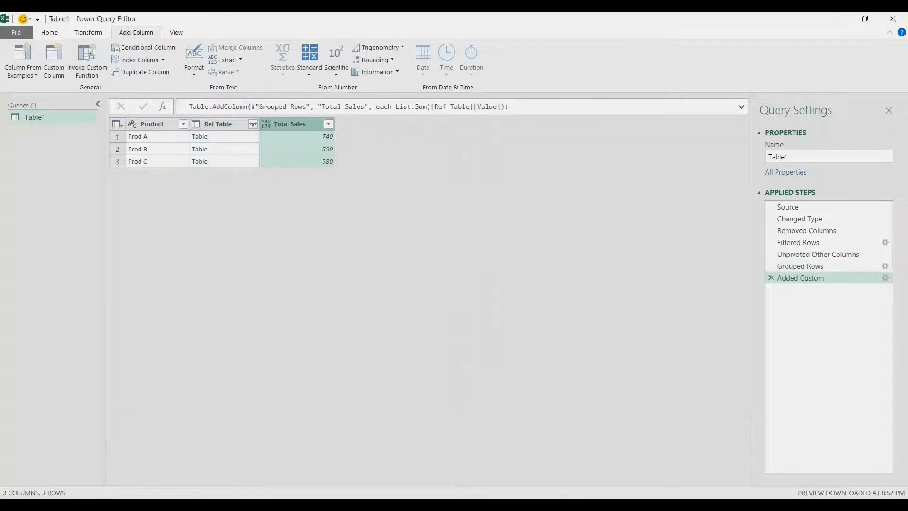
Step: Add a custom column named Average Sales with the formula =List.Average([Ref Table][Value])
click(54, 61)
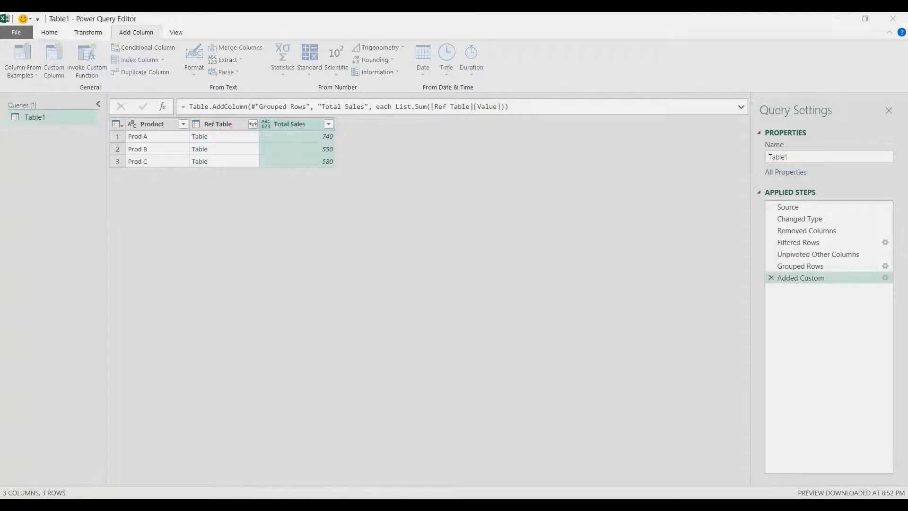
drag(293, 196, 273, 196)
text(Ave)
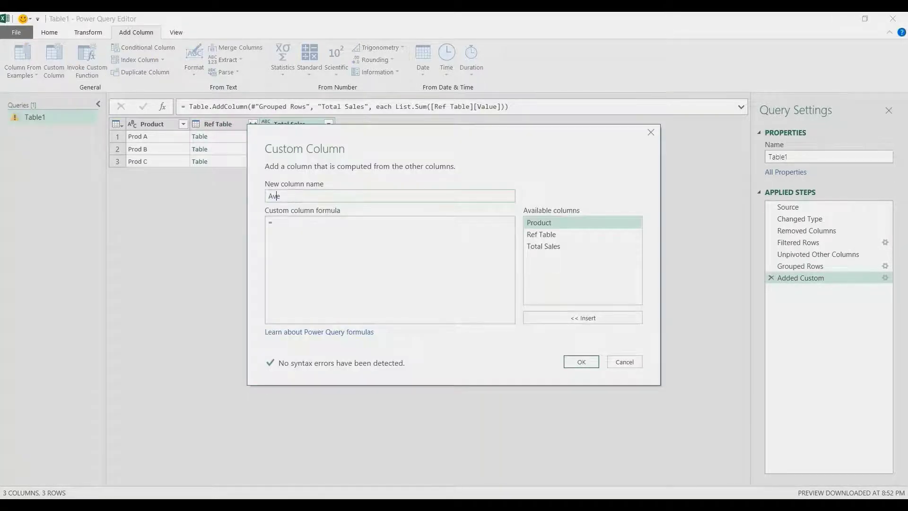
text(rage Sales)
key(Tab)
text(List)
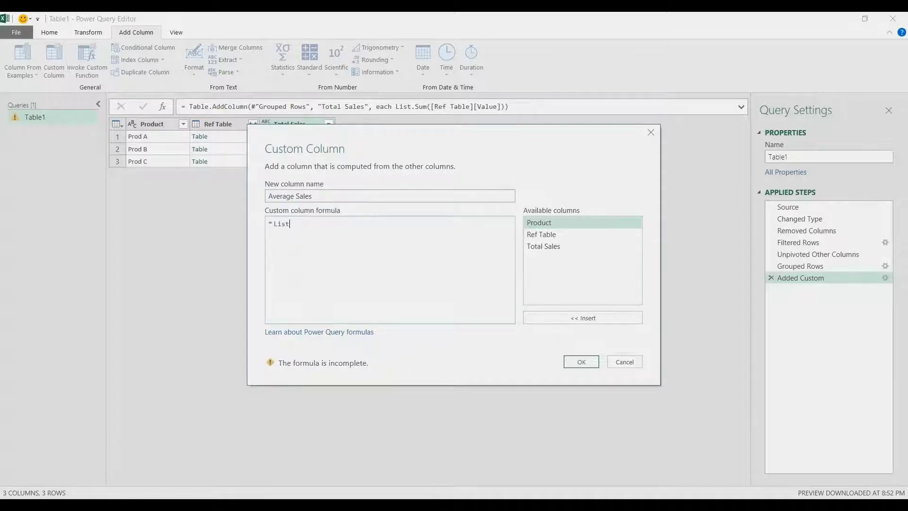
text(.Average()
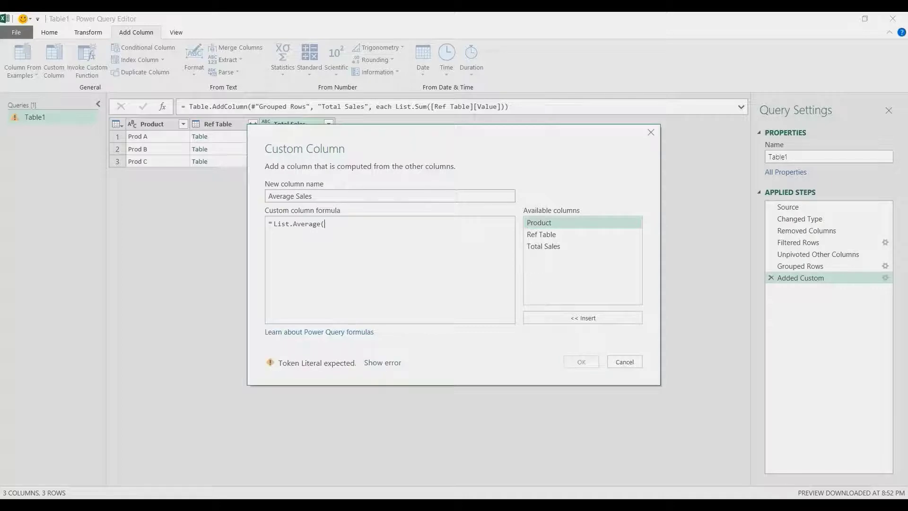
double_click(582, 234)
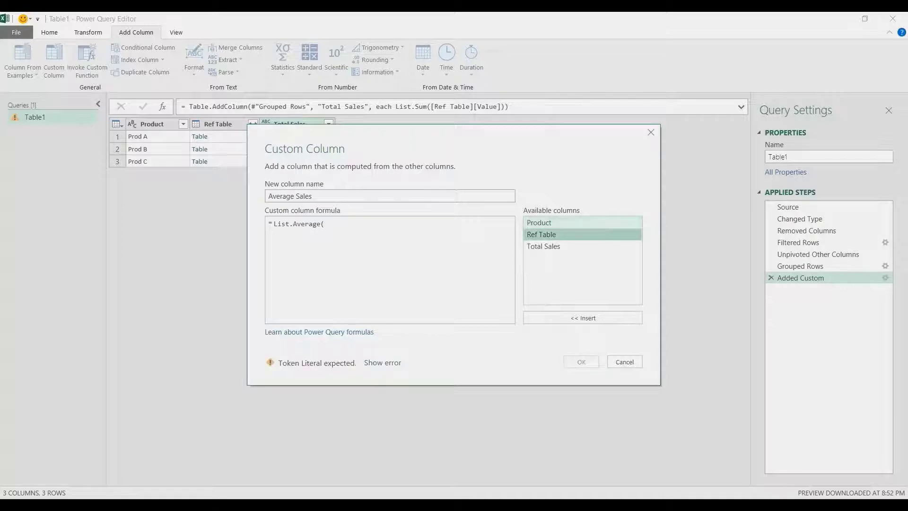
text([Valie)
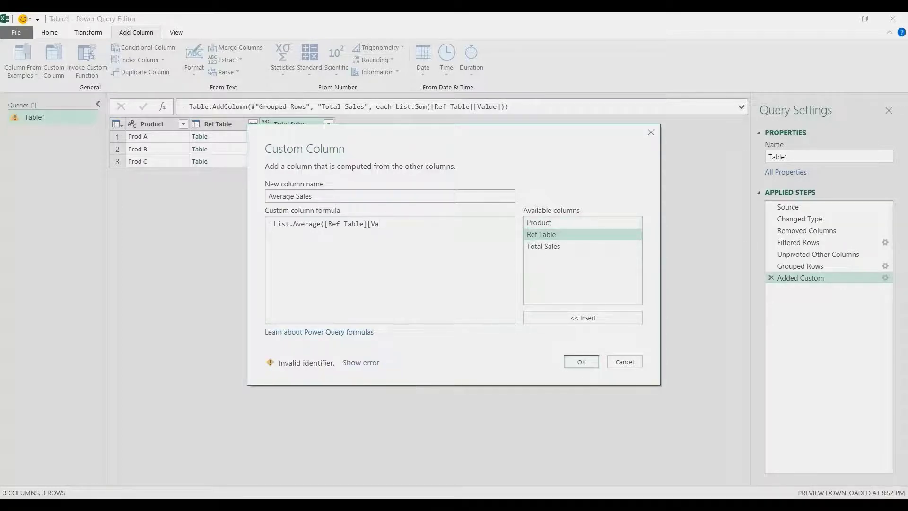
key(BackSpace)
key(BackSpace)
text(ue]))
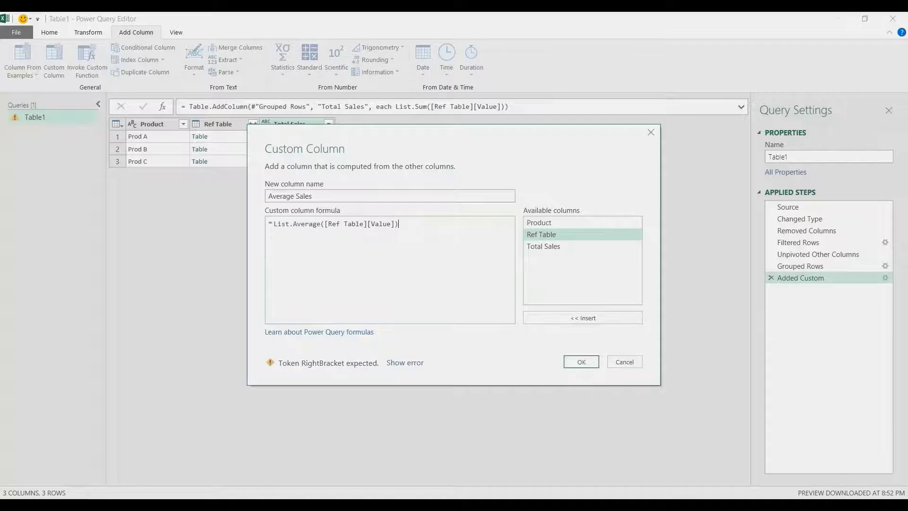
key(Return)
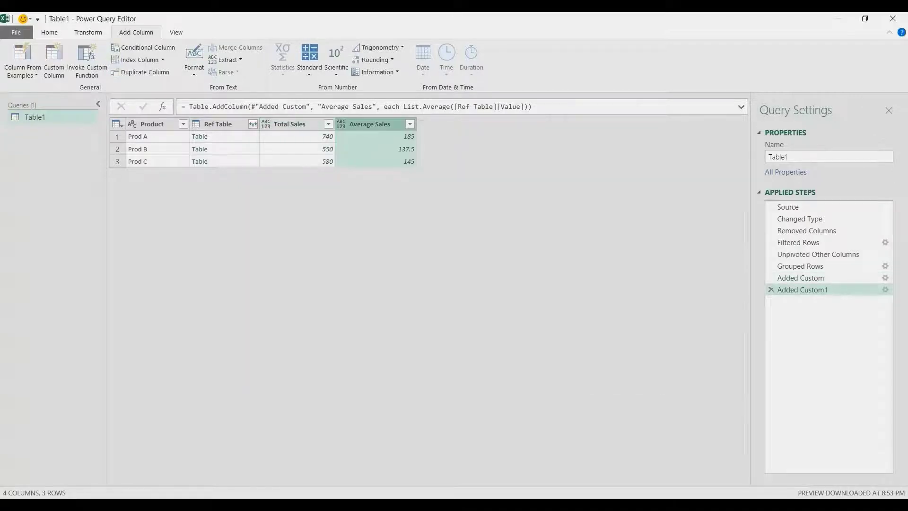
Step: Add a custom column named Max Sales with the formula =List.Max([Ref Table][Value])
click(54, 59)
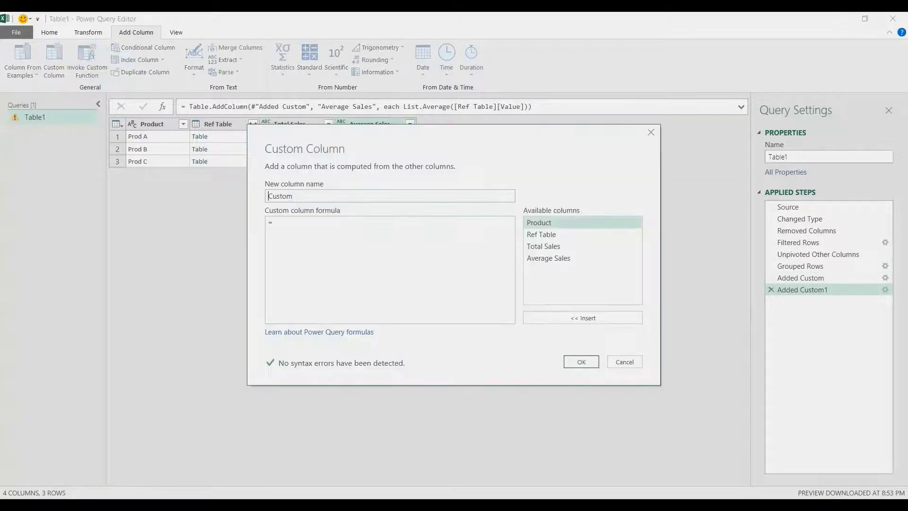
text(Max Sales)
key(Tab)
text(List.max)
key(BackSpace)
key(BackSpace)
key(BackSpace)
text(Max)
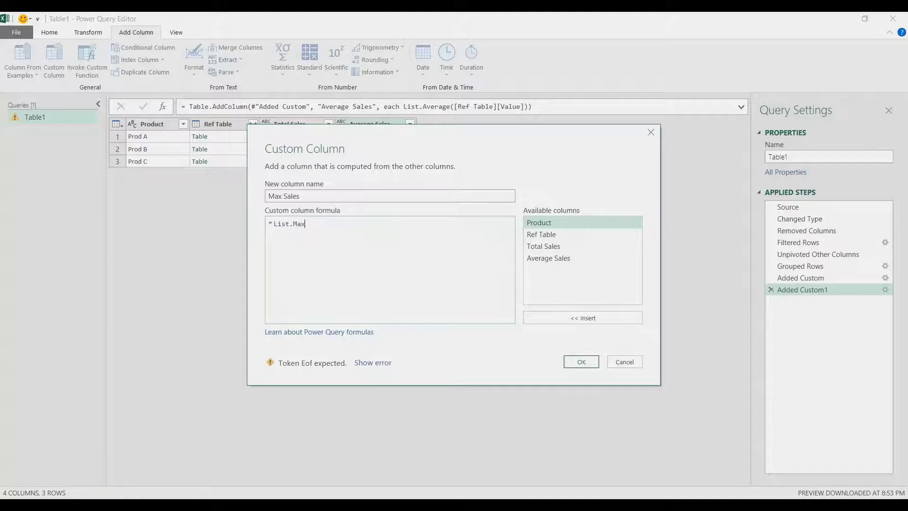
text(()
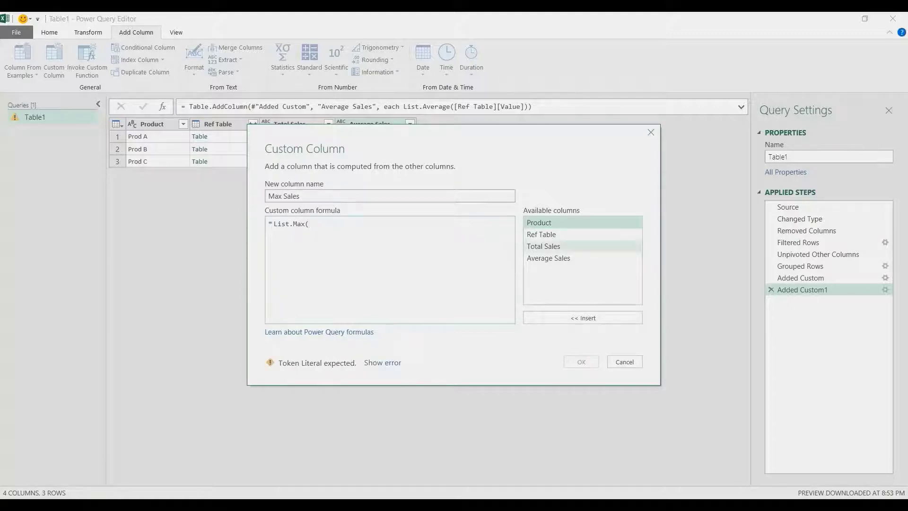
double_click(545, 246)
drag(360, 223, 313, 223)
key(BackSpace)
key(BackSpace)
double_click(541, 235)
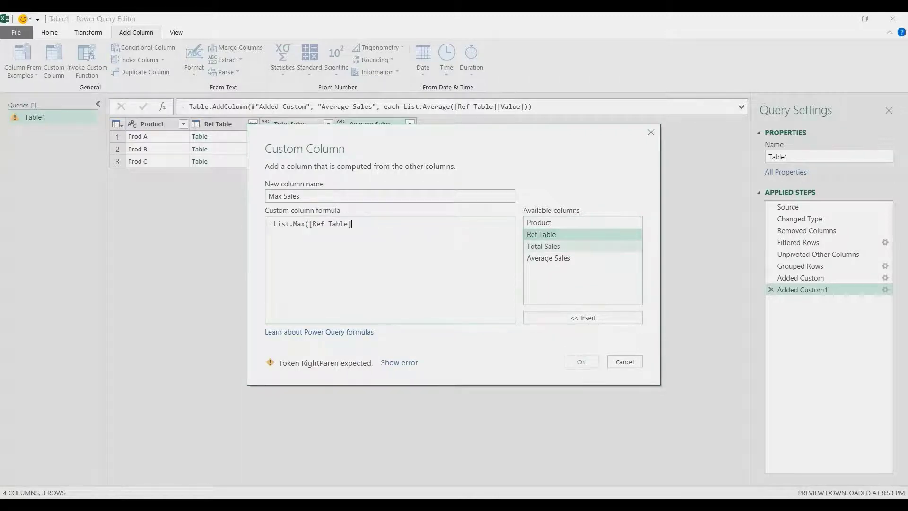
text([Value]))
key(Return)
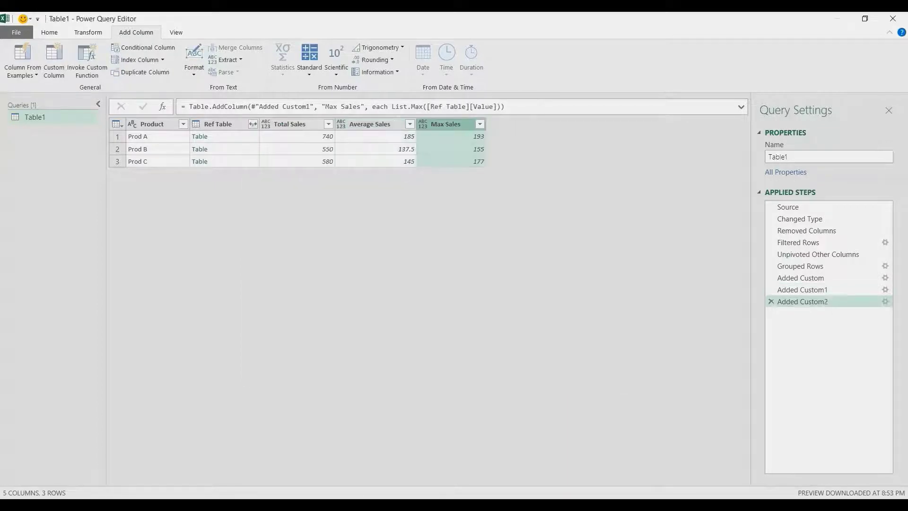
Step: Remove the Ref Table column and open the query's code in the Advanced Editor
click(217, 124)
key(Delete)
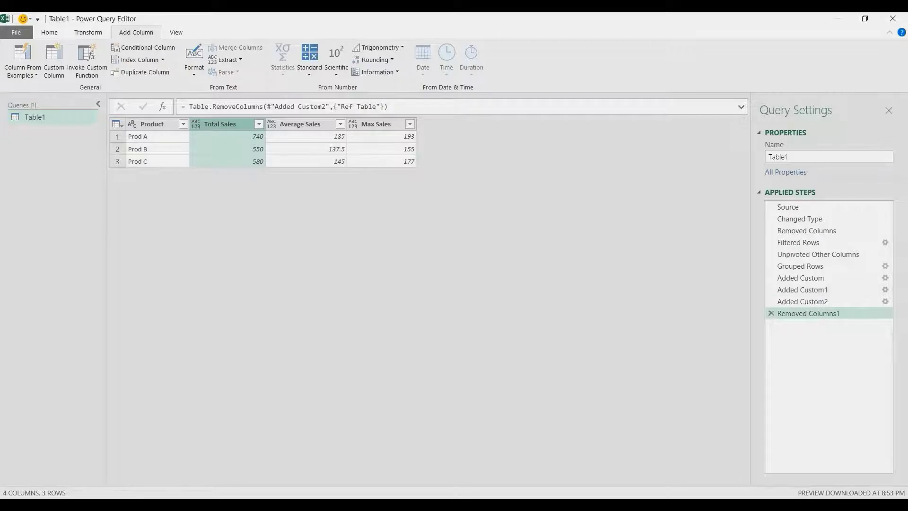
click(176, 32)
click(247, 60)
click(248, 60)
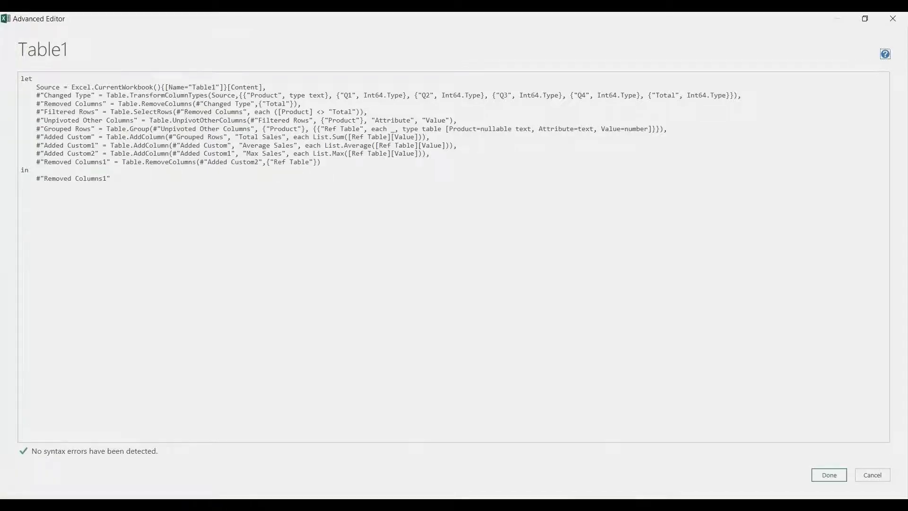
Step: Delete the Source and Changed Type lines from the query code
drag(110, 178, 36, 87)
click(36, 87)
drag(742, 95, 36, 87)
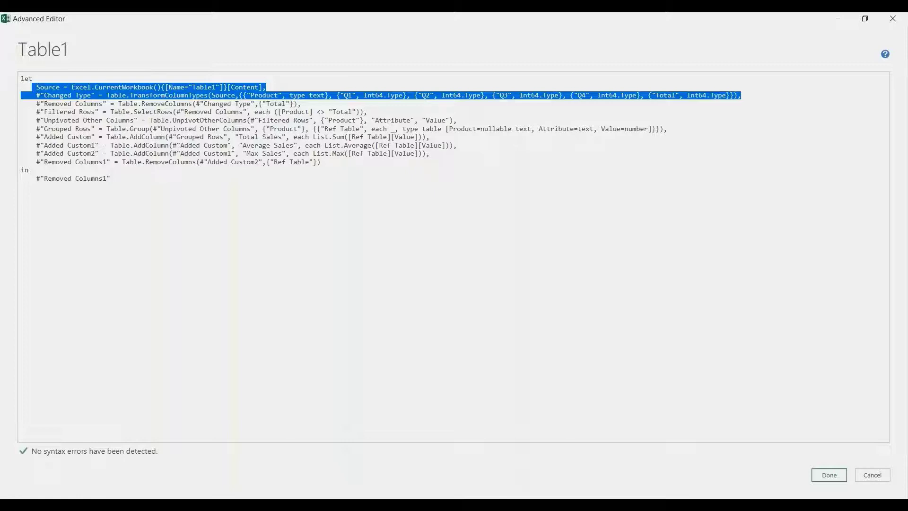
key(Delete)
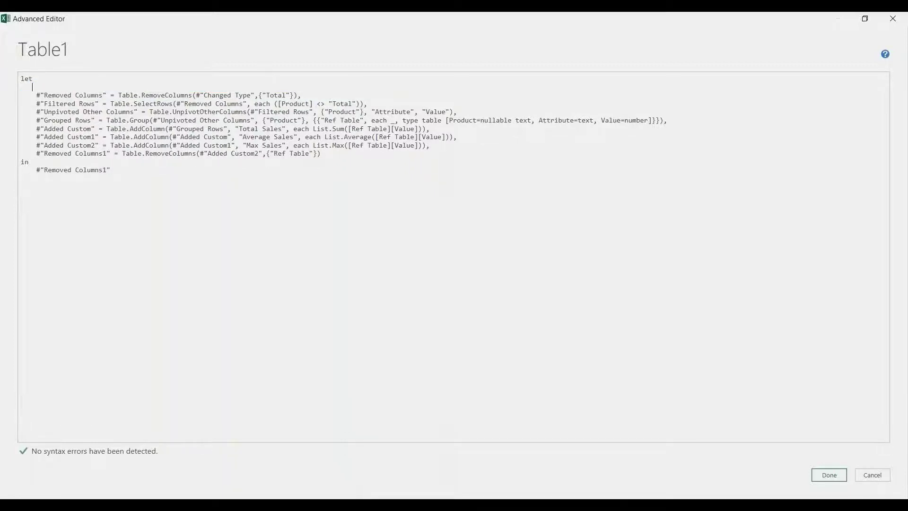
key(shift+Down)
key(shift+Down)
key(shift+Down)
key(shift+Down)
key(shift+Down)
key(shift+Down)
key(shift+Down)
key(shift+Down)
key(shift+End)
Step: Insert the function header (A as table) => above the let line, followed by a blank line
key(Up)
key(Return)
key(Return)
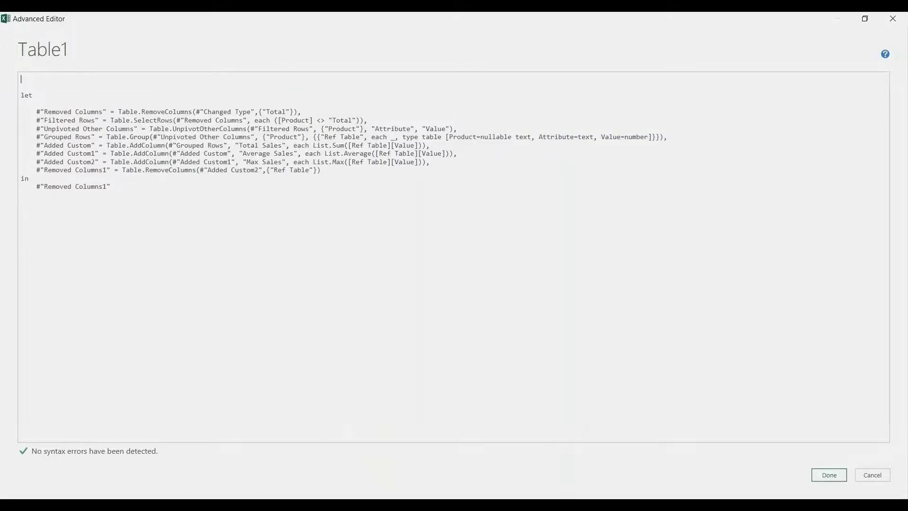
text((A )
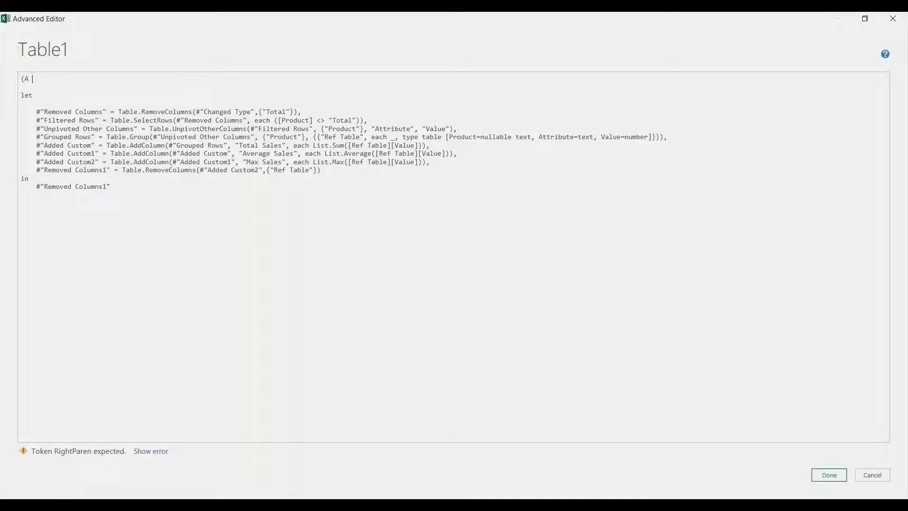
text(as tabl)
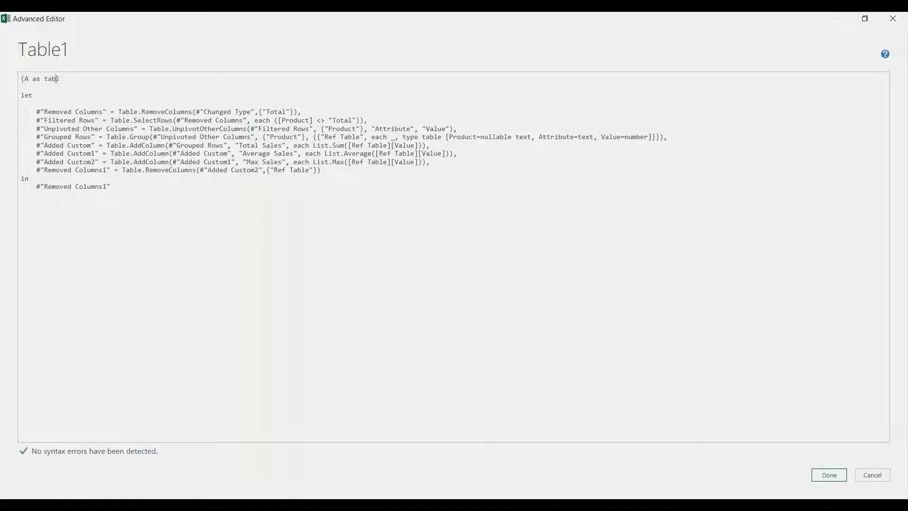
text(e) =>)
key(shift+Home)
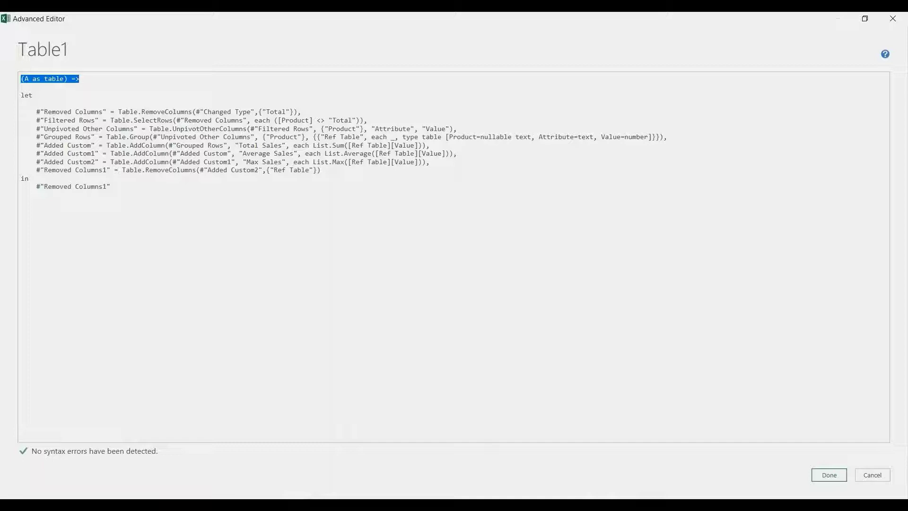
click(79, 78)
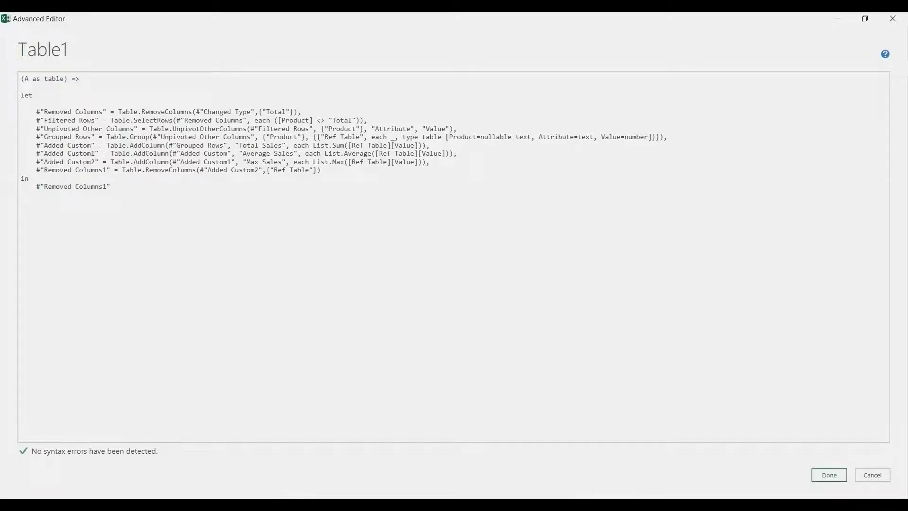
drag(267, 112, 203, 112)
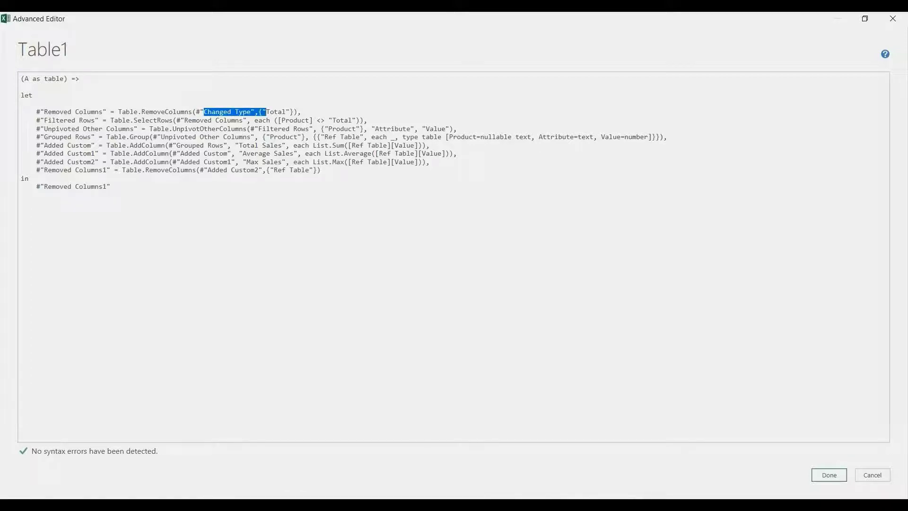
key(BackSpace)
key(BackSpace)
key(BackSpace)
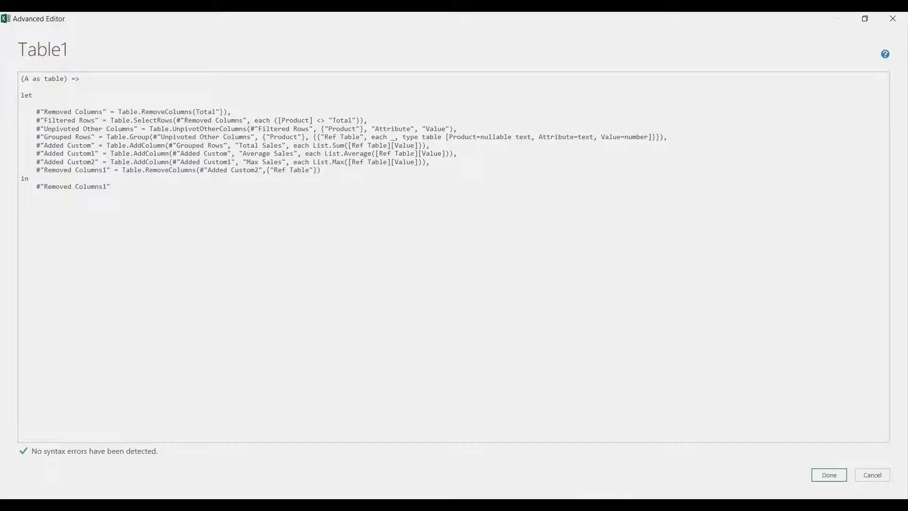
key(ctrl+z)
key(ctrl+z)
Step: Replace the #"Changed Type" reference in the Removed Columns line with the parameter A and apply the edited code
click(204, 112)
key(BackSpace)
key(BackSpace)
key(BackSpace)
key(BackSpace)
key(BackSpace)
key(BackSpace)
key(BackSpace)
key(BackSpace)
key(BackSpace)
key(BackSpace)
key(BackSpace)
key(BackSpace)
key(BackSpace)
key(BackSpace)
text(A)
key(shift+Left)
drag(29, 78, 24, 79)
click(25, 78)
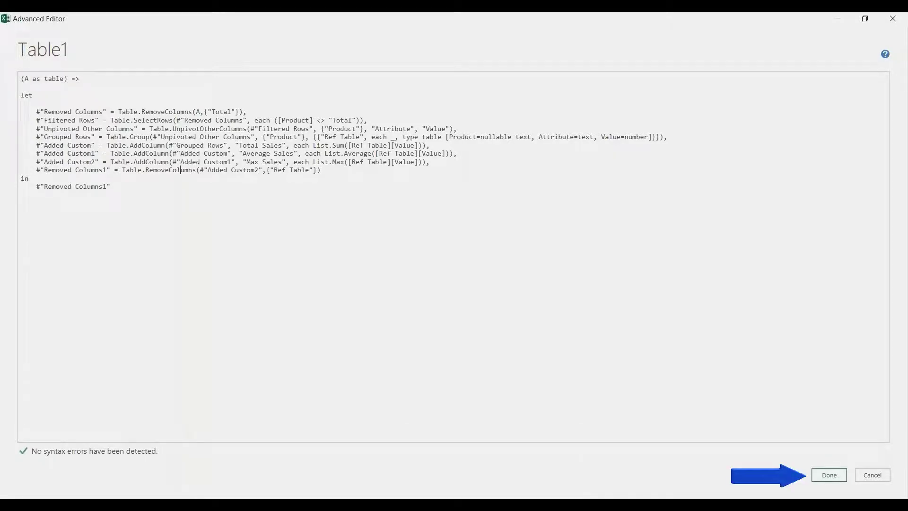
double_click(198, 112)
click(829, 475)
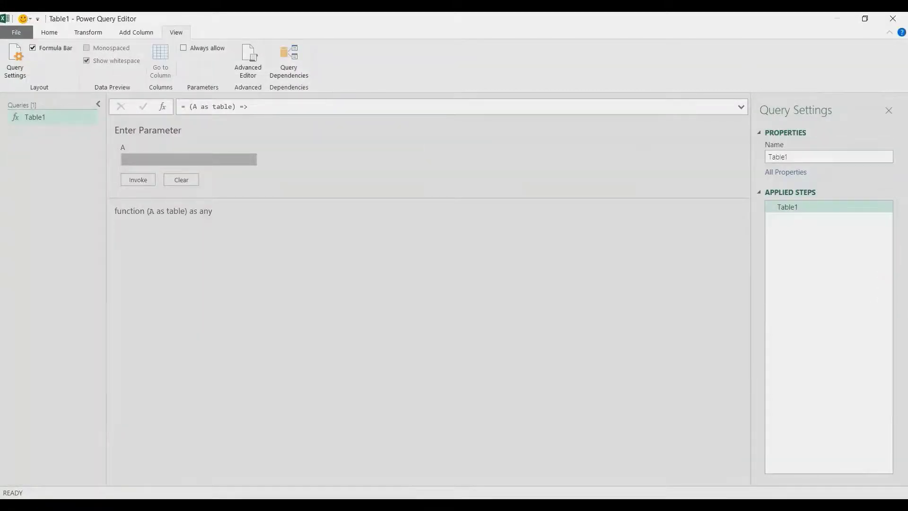
Step: Rename the function query fQuarterlyReport, then close and load it to the workbook
double_click(778, 157)
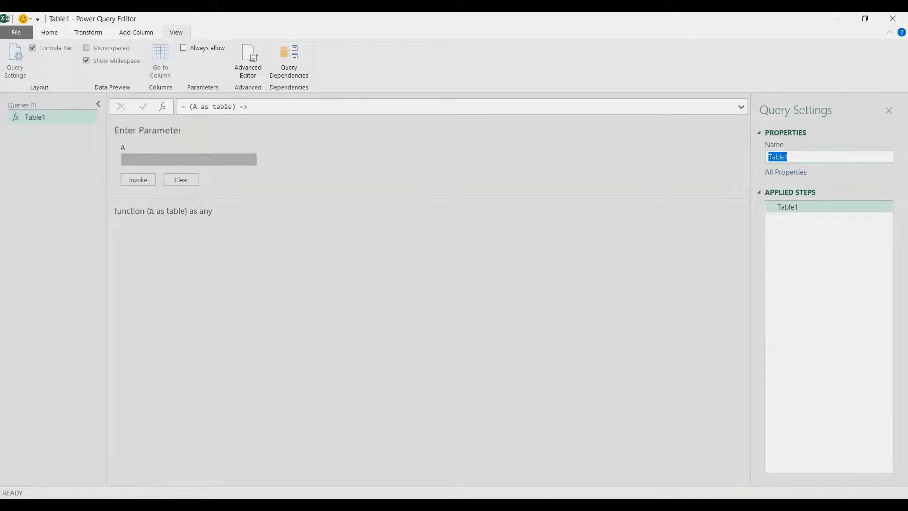
text(fQuarterlyReport)
key(Return)
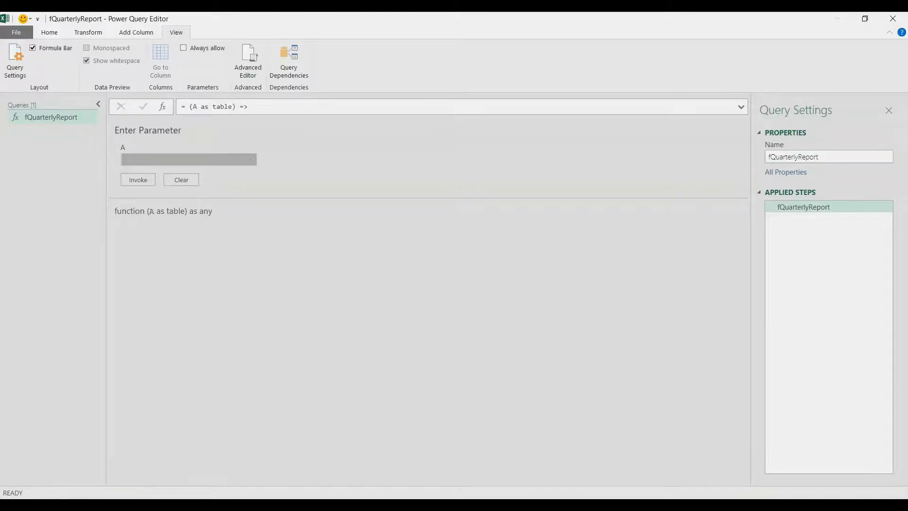
click(49, 32)
click(16, 75)
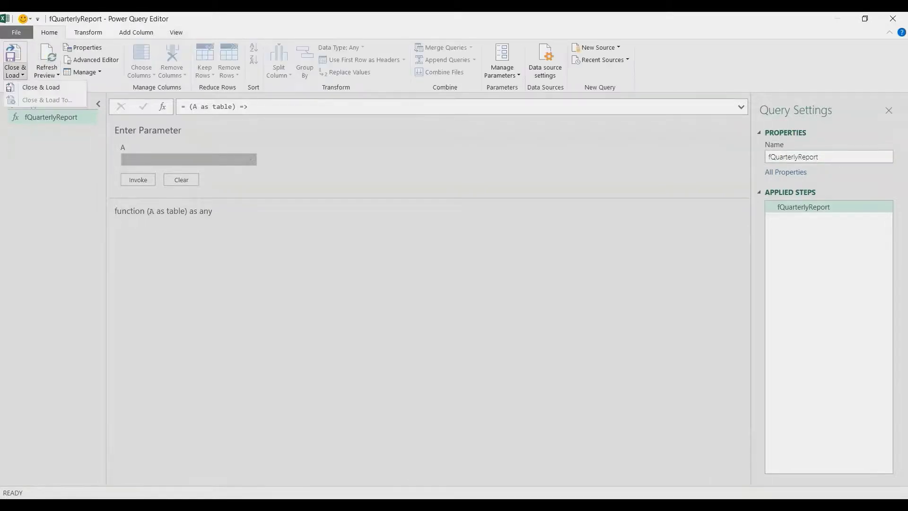
click(40, 87)
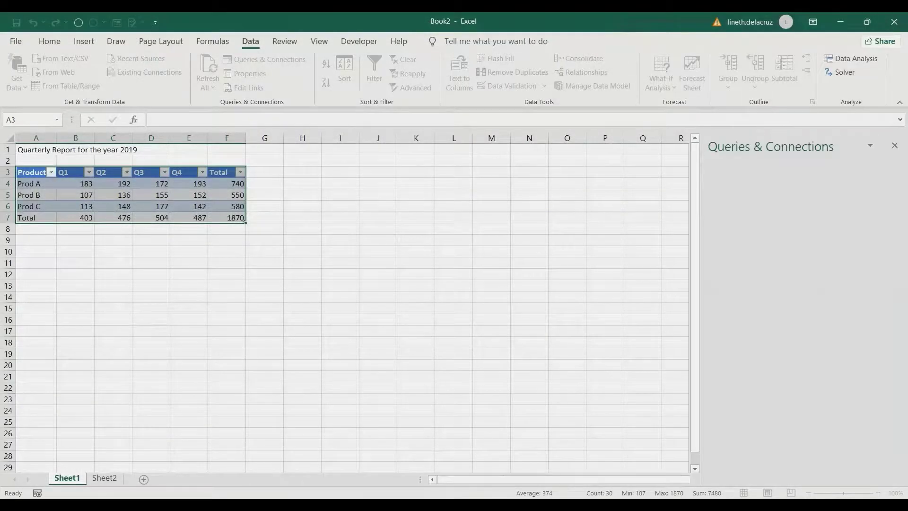
Step: Load the 2019 quarterly report table into Power Query as a new query and rename it 2019 data
mouse_move(780, 210)
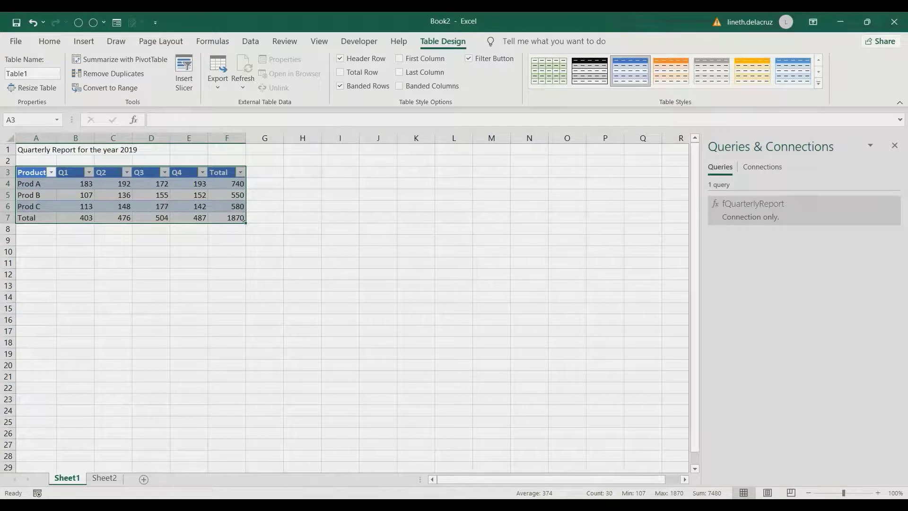
click(250, 41)
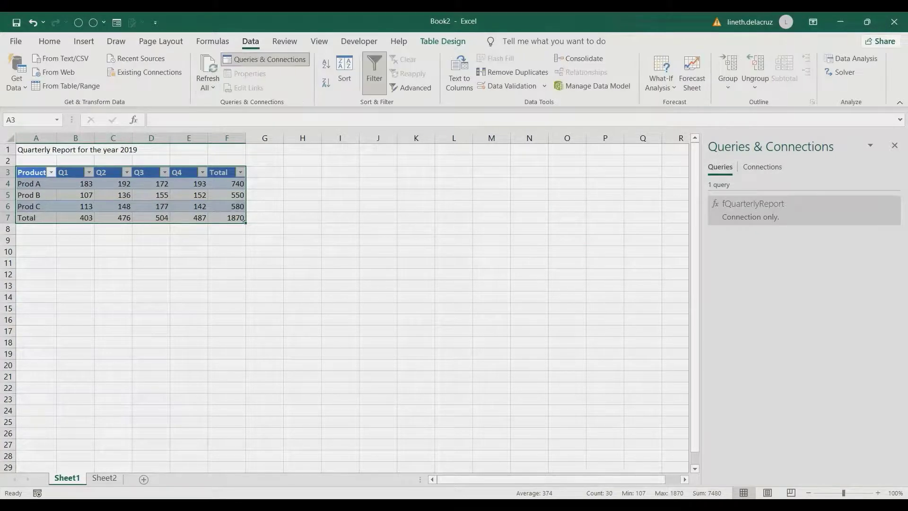
click(66, 85)
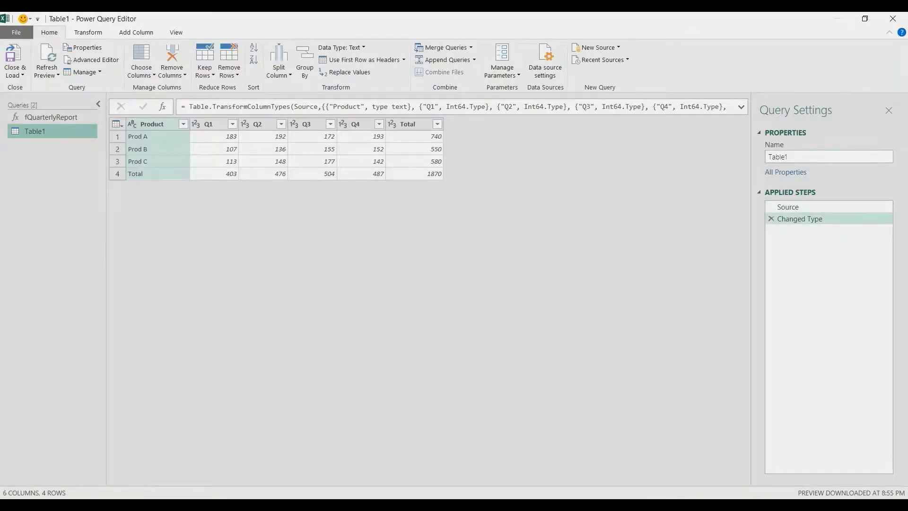
click(778, 157)
text(2019 data)
key(Return)
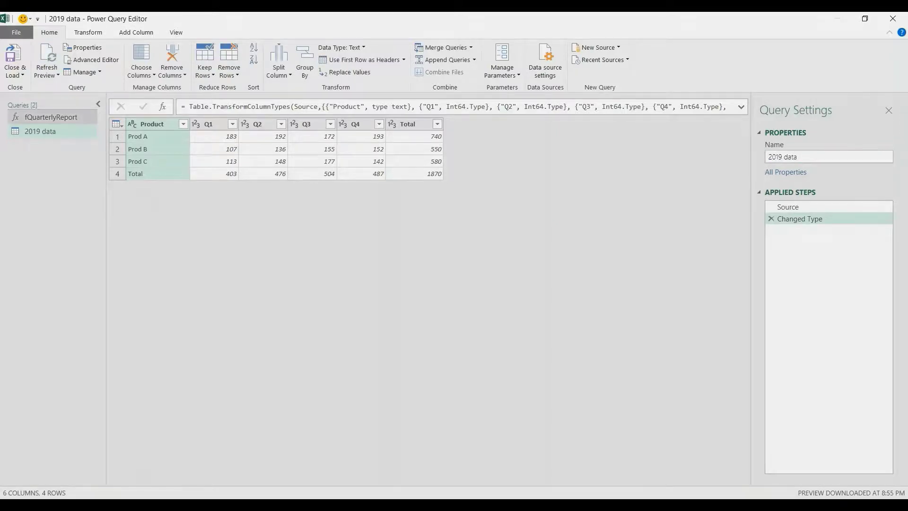
Step: Invoke the fQuarterlyReport function with the 2019 data query as parameter A
click(51, 117)
click(189, 160)
click(181, 172)
click(137, 179)
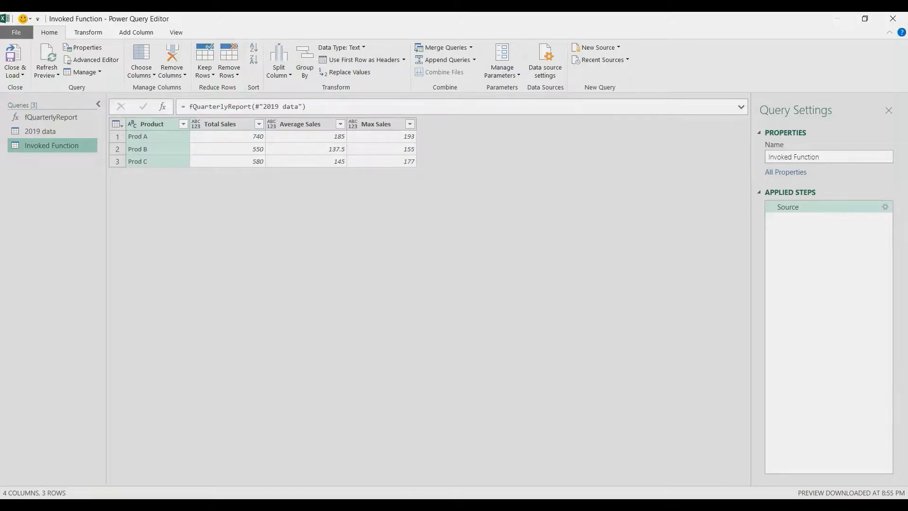
Step: Load the 2020 quarterly report table into Power Query as a new query and rename it 2020 data
click(14, 75)
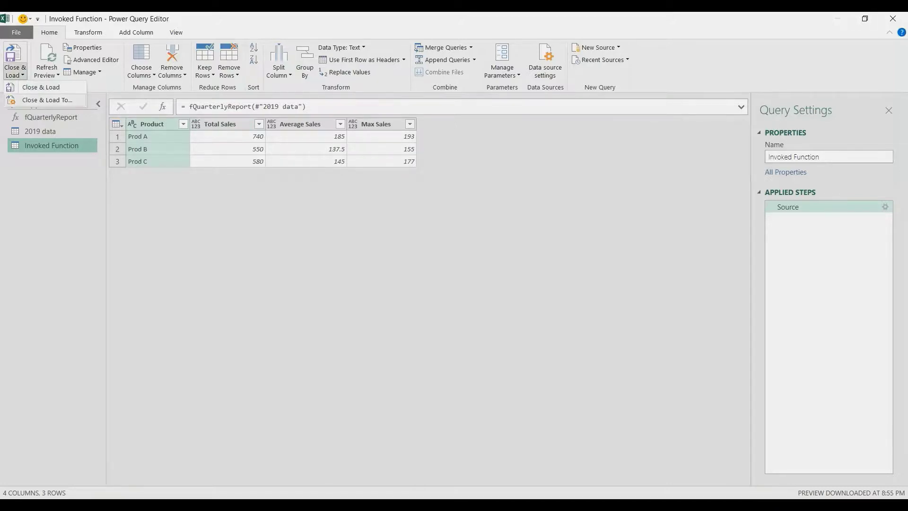
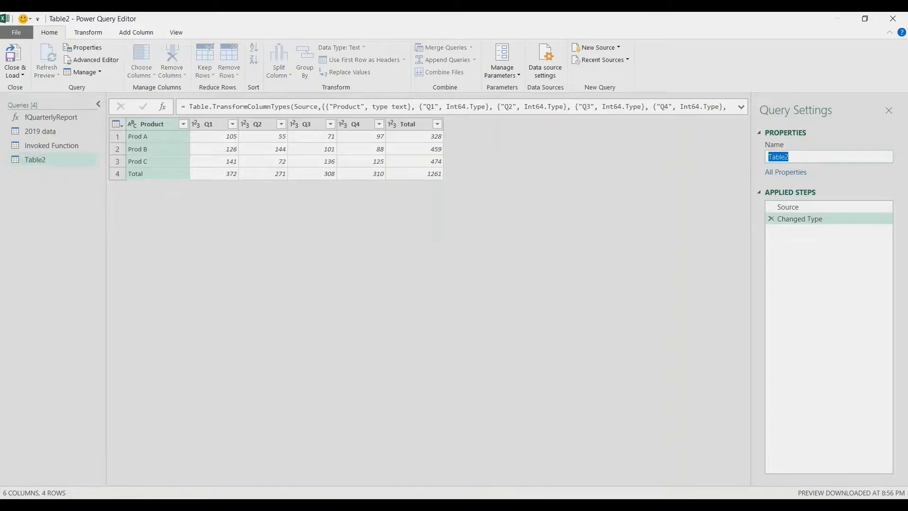
text(ta)
key(Return)
Step: Rename the query produced by invoking the function on the 2019 data as 2019 report
click(52, 145)
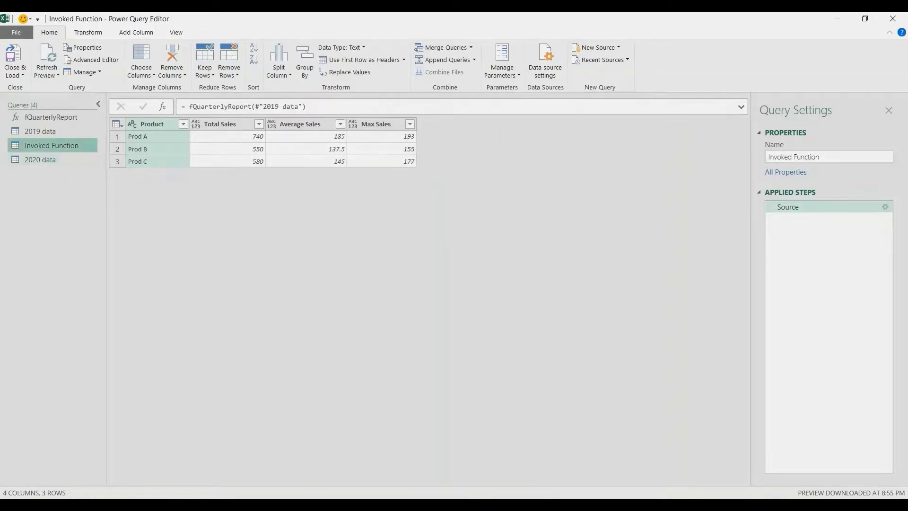
click(794, 157)
text(2)
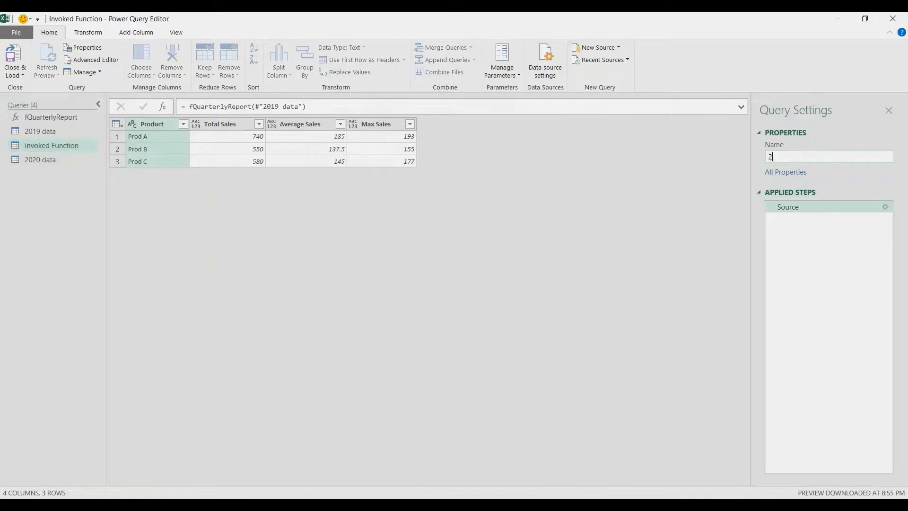
text(019 report)
key(Return)
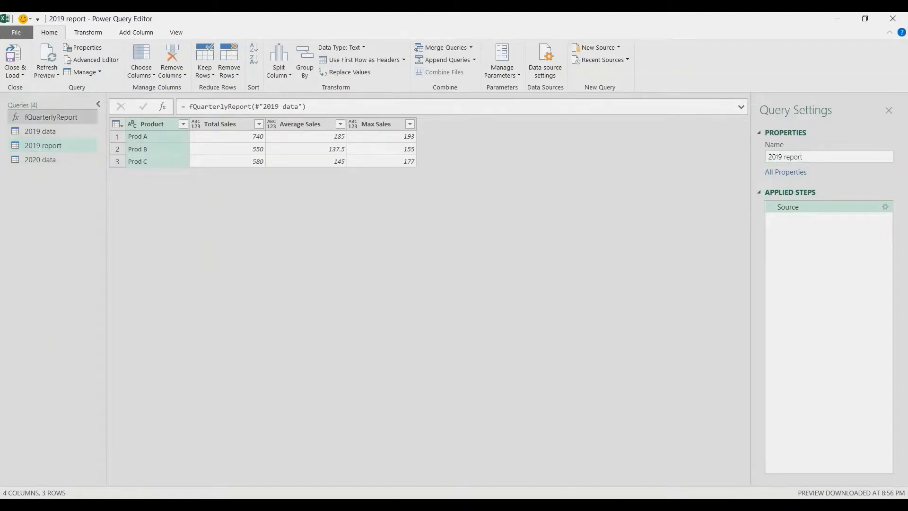
Step: Invoke fQuarterlyReport with the 2020 data query as parameter A and rename the resulting query 2020 report
click(51, 117)
click(189, 160)
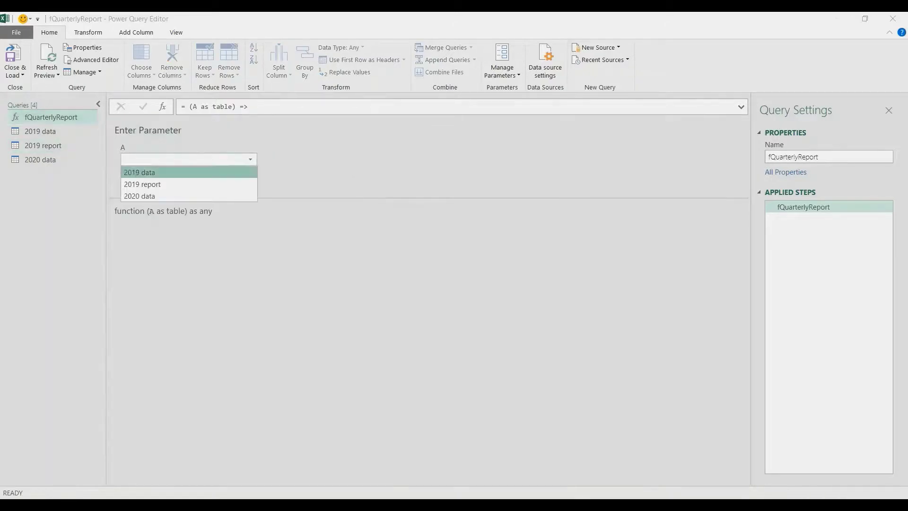
click(188, 196)
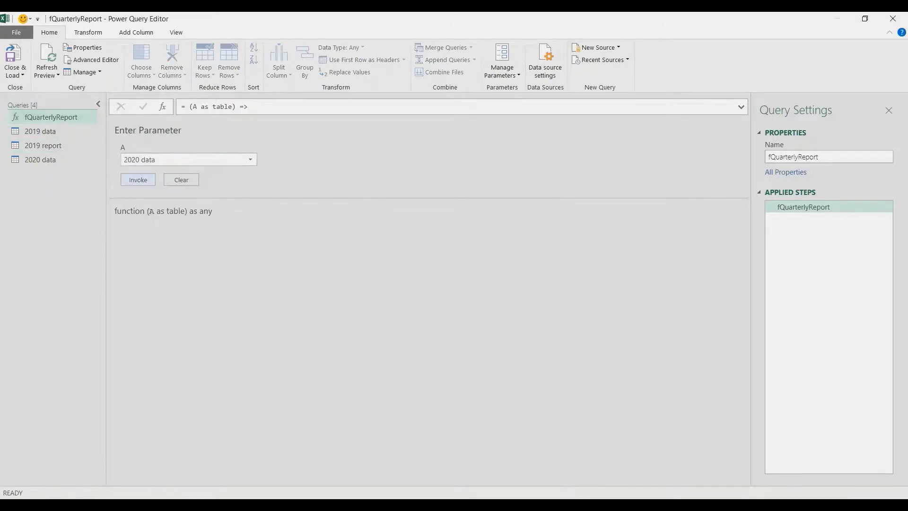
click(138, 180)
click(794, 156)
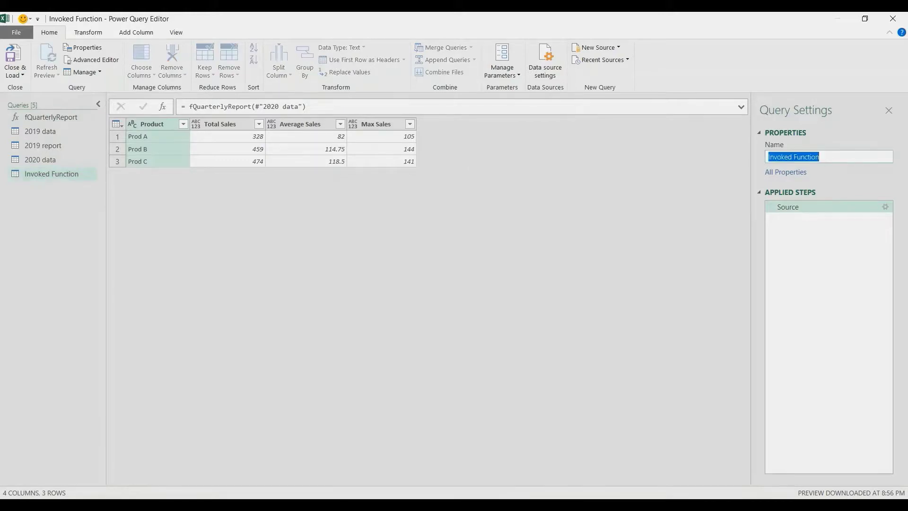
text(2020 report)
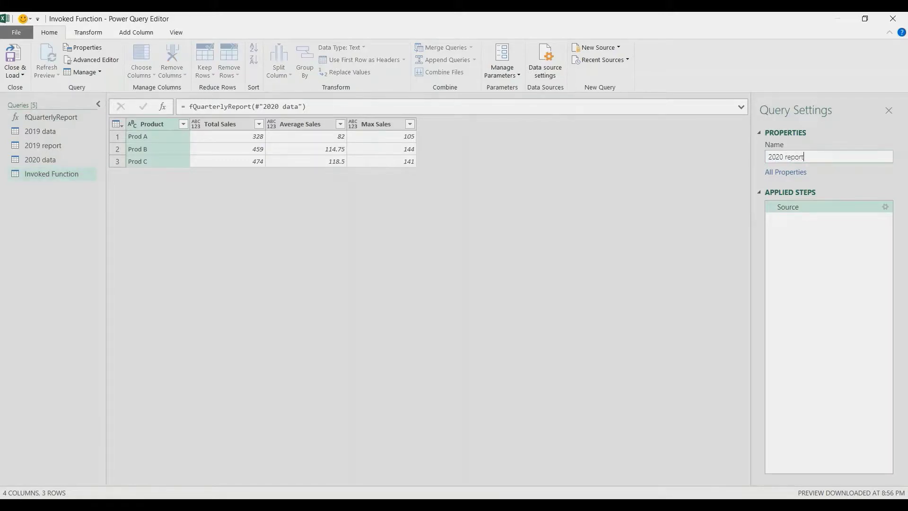
key(Return)
Step: Close the query editor and load the new queries to the workbook as connections only
click(15, 75)
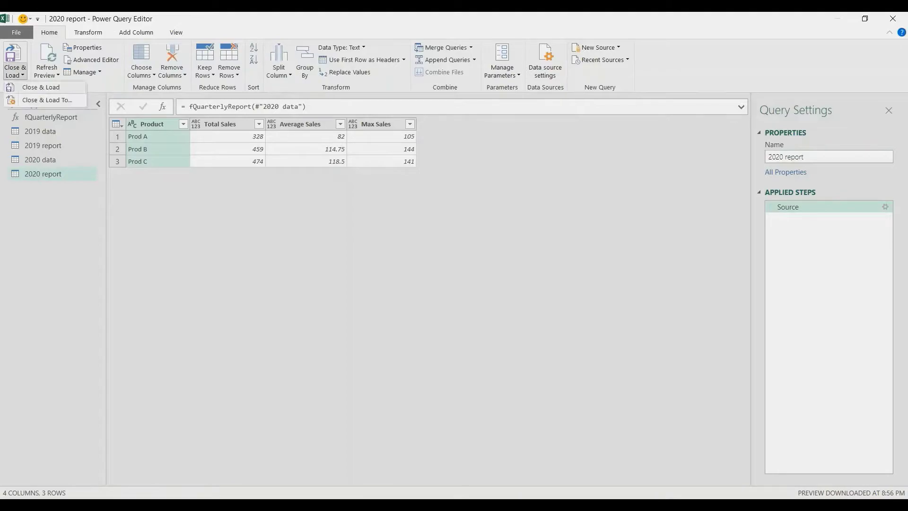
click(30, 97)
click(386, 307)
click(440, 388)
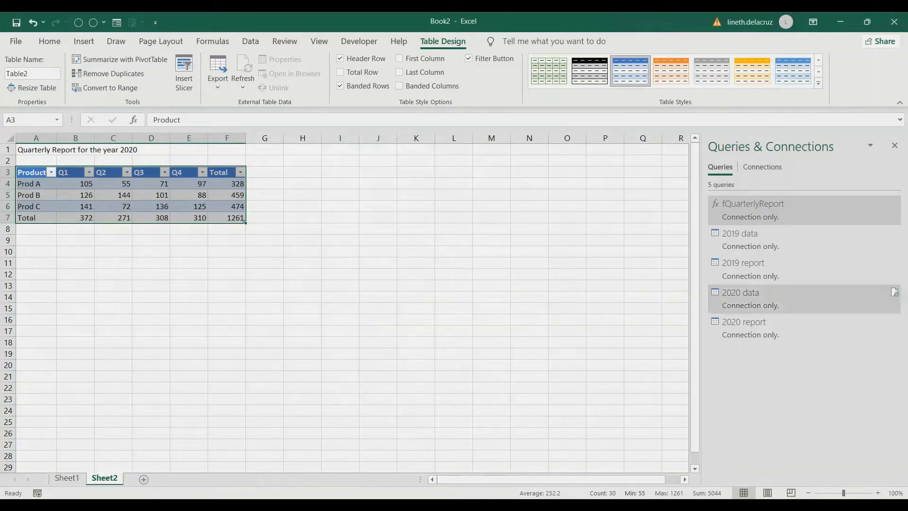
click(804, 269)
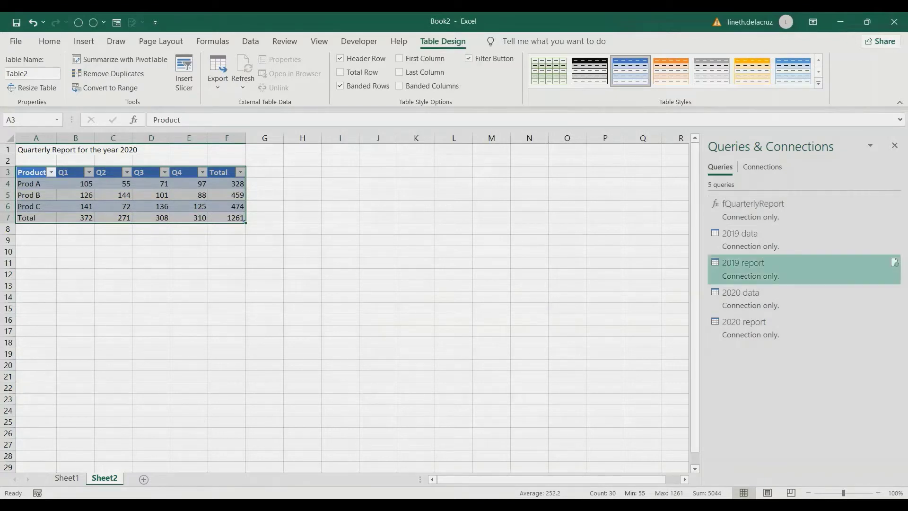
click(804, 328)
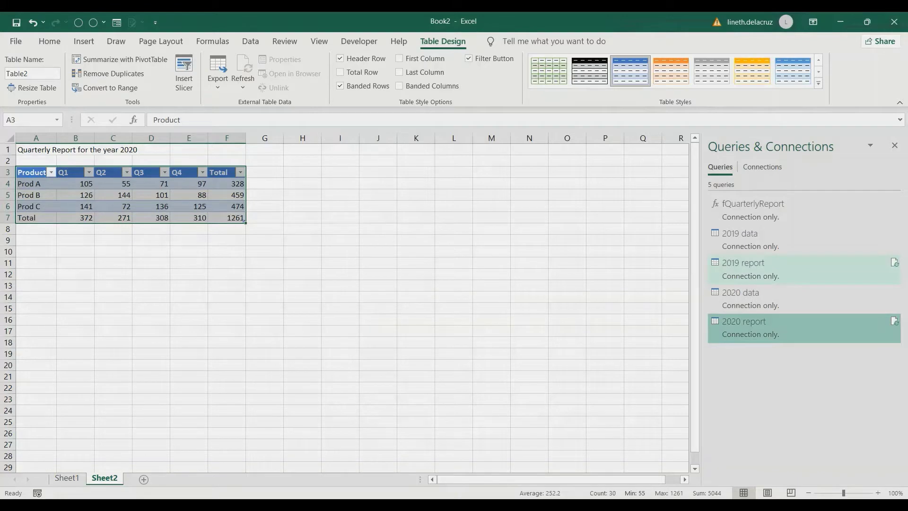
right_click(787, 337)
click(805, 269)
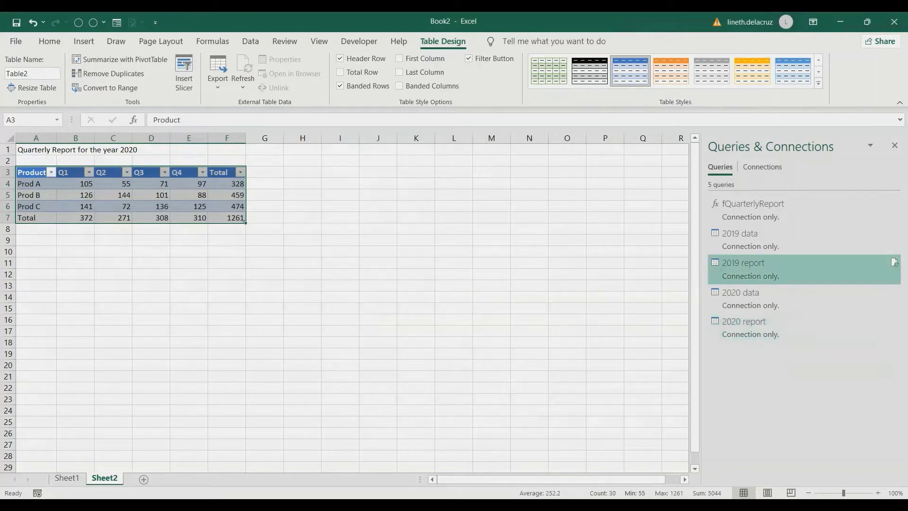
right_click(783, 268)
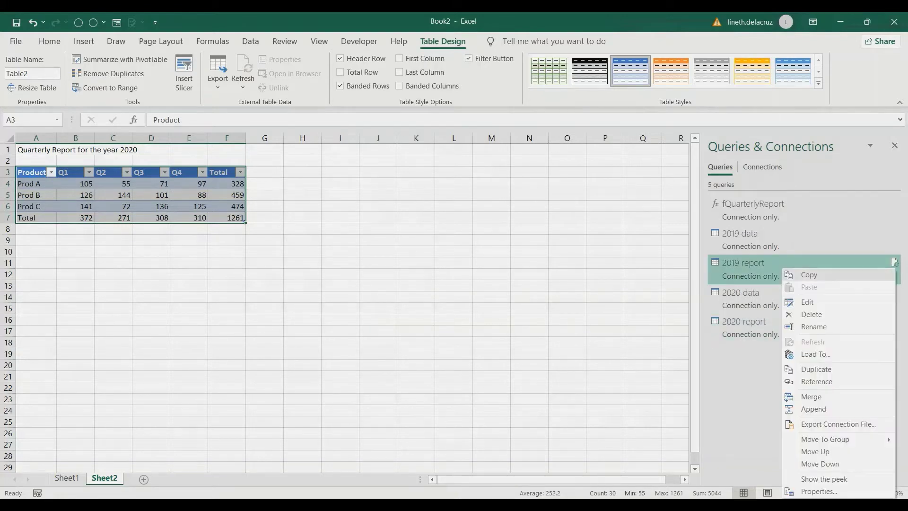
click(340, 353)
Step: Load the 2019 report query as a table into the existing worksheet Sheet1 at cell H3
click(66, 478)
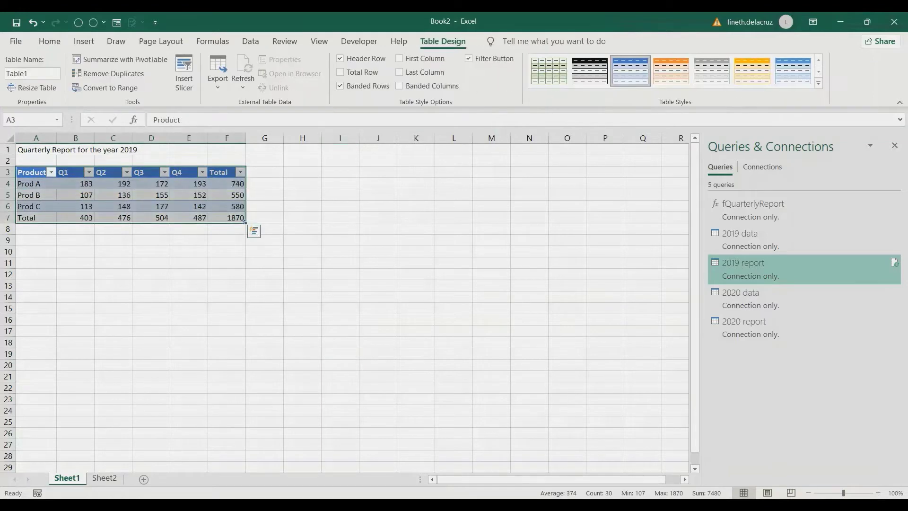
click(302, 171)
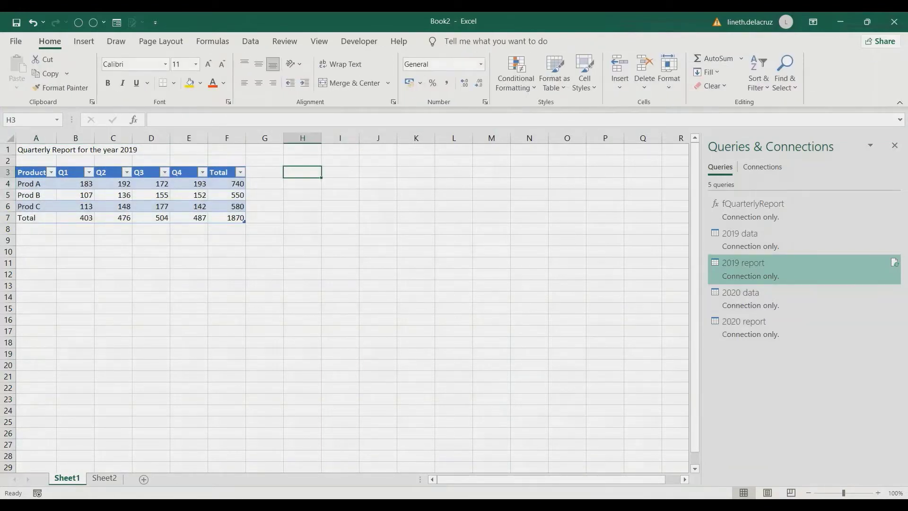
right_click(794, 268)
click(828, 354)
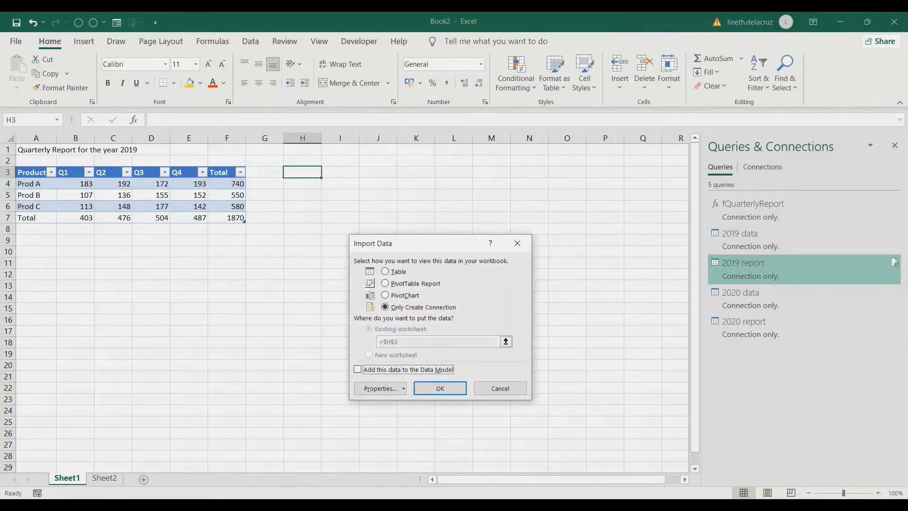
key(alt+t)
click(440, 388)
click(351, 228)
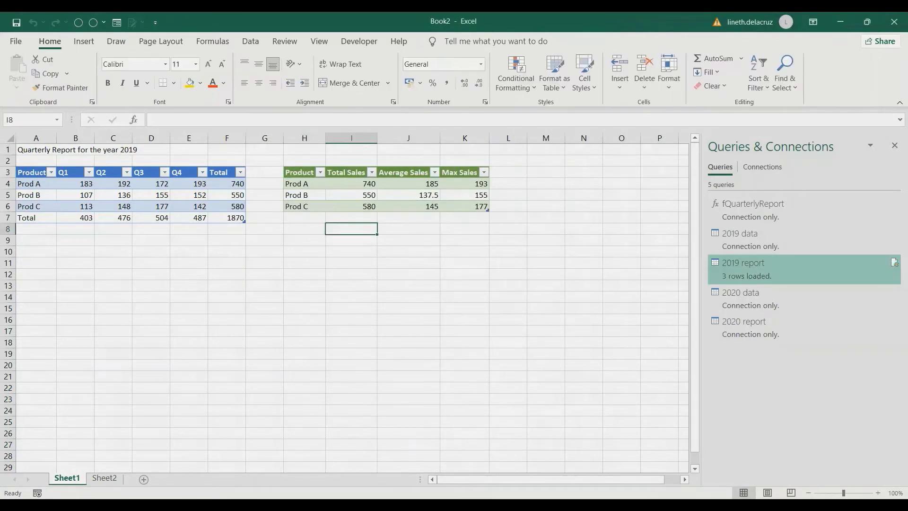
Step: Load the 2020 report query as a table into the existing worksheet Sheet2 at cell H3
key(ctrl+Page_Down)
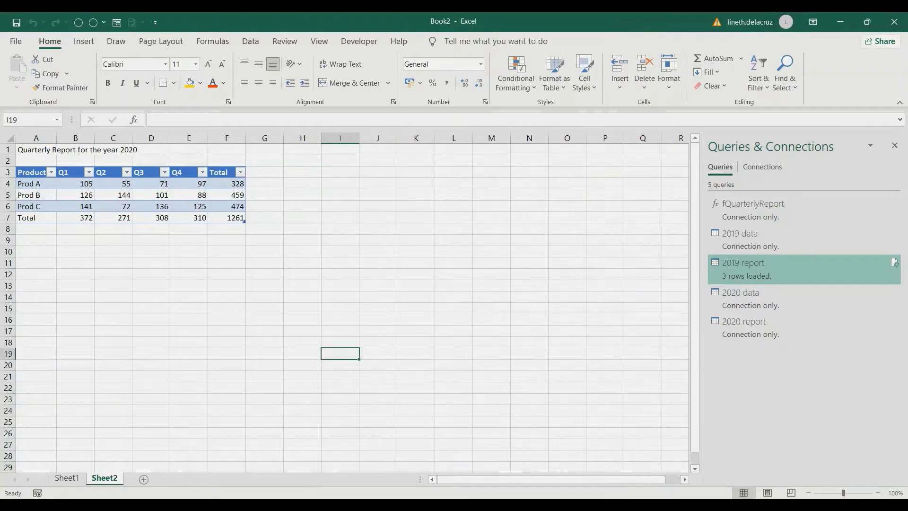
click(302, 172)
click(744, 328)
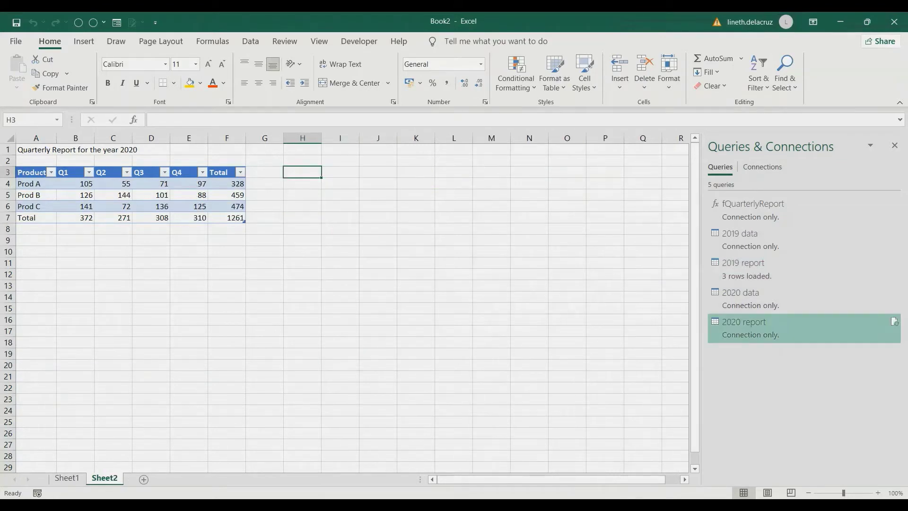
right_click(770, 328)
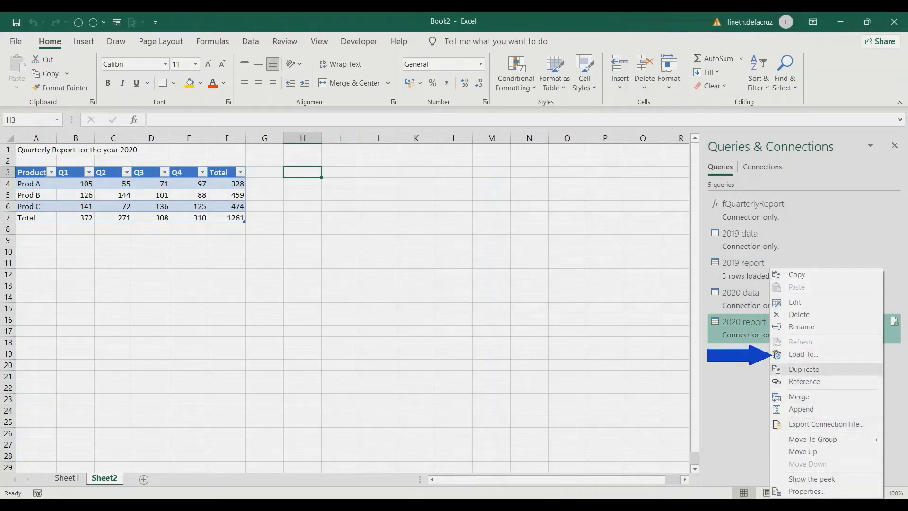
click(803, 354)
click(385, 272)
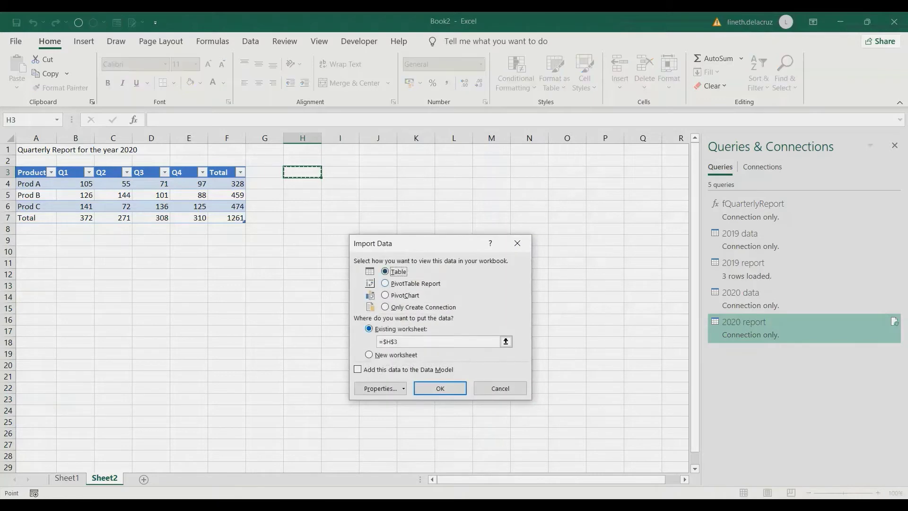
click(440, 388)
click(408, 297)
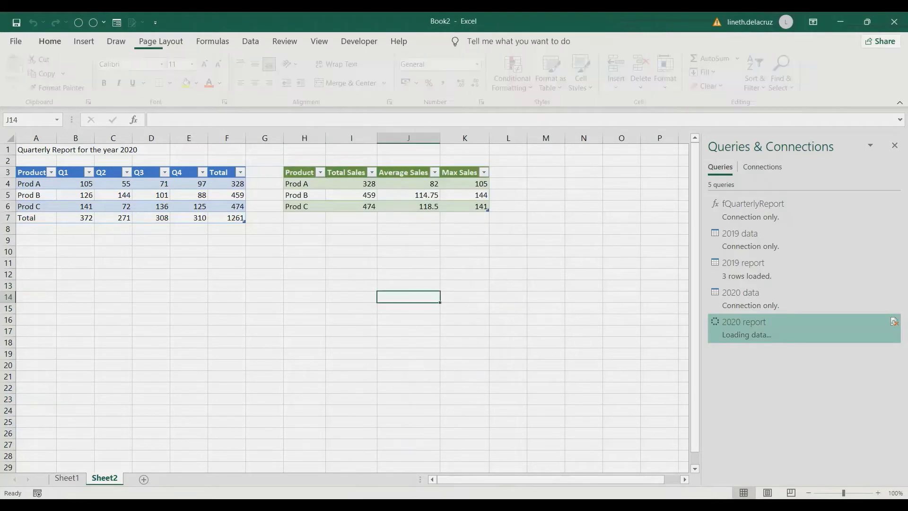